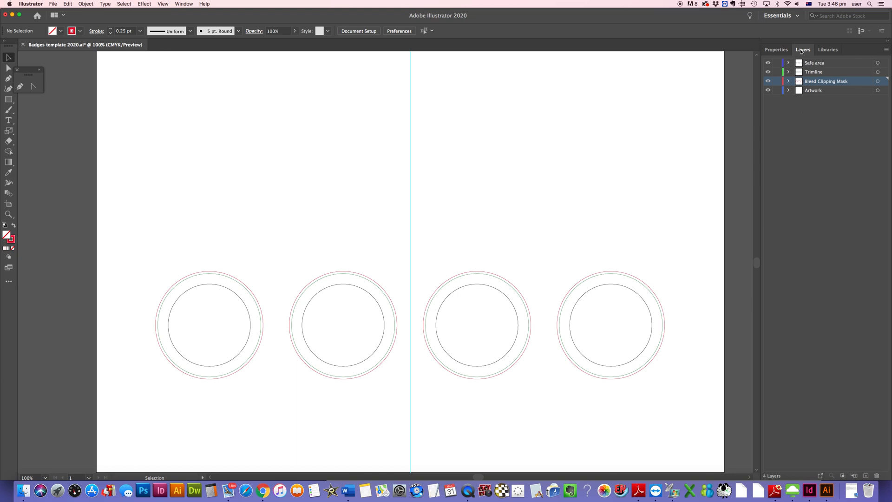
Step: Show the Layers panel and toggle the Safe area layer's visibility off and back on
{"action": "left_click", "coordinate": [184, 3]}
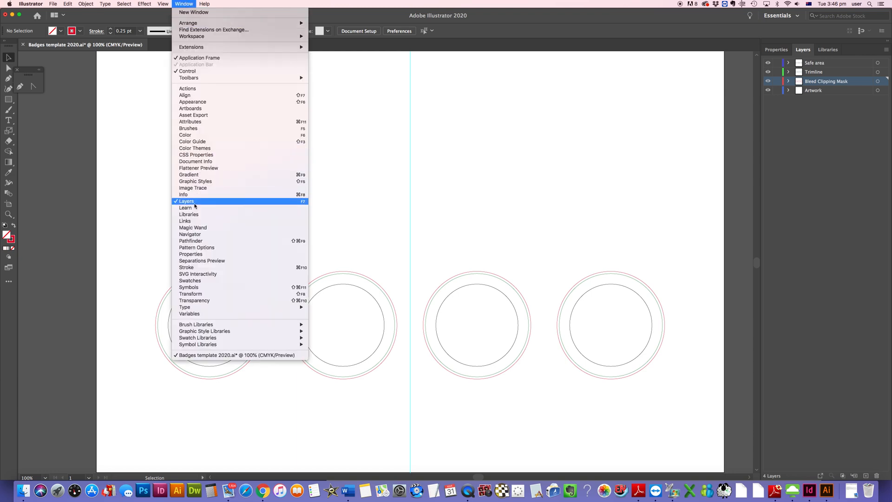
{"action": "left_click", "coordinate": [447, 142]}
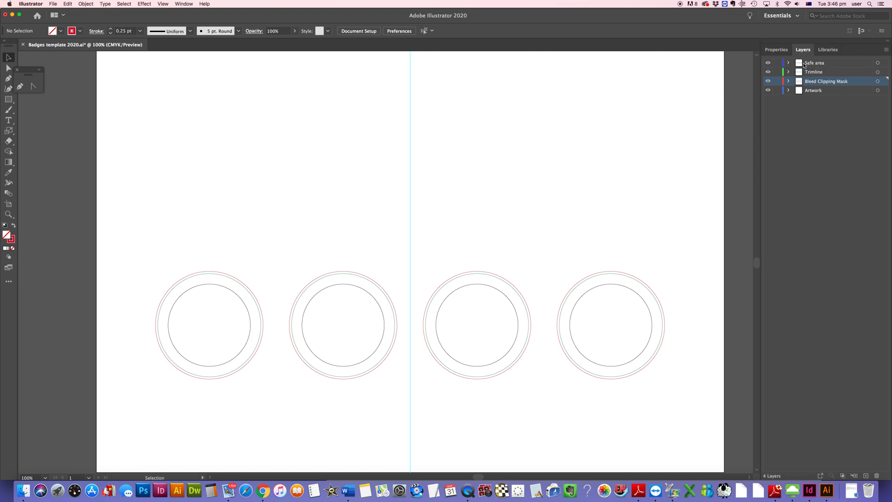
{"action": "left_click", "coordinate": [825, 66]}
{"action": "left_click", "coordinate": [768, 63]}
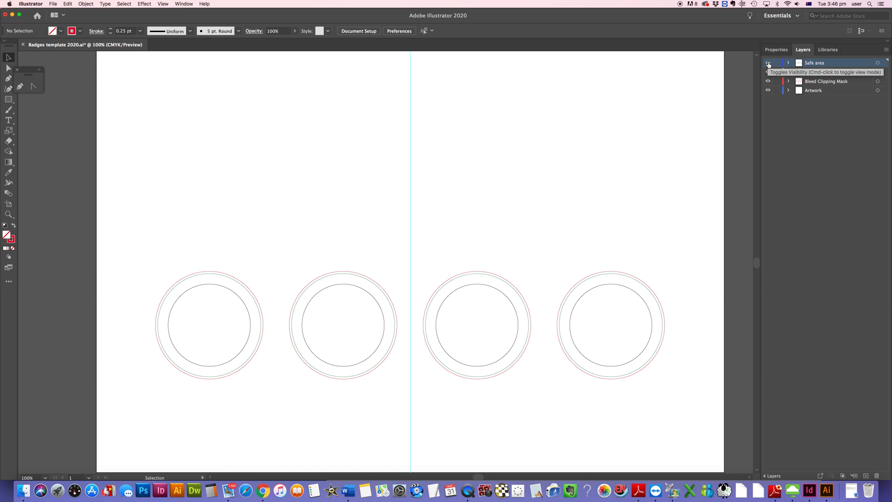
{"action": "left_click", "coordinate": [768, 63]}
{"action": "left_click", "coordinate": [768, 63]}
{"action": "left_click", "coordinate": [769, 63]}
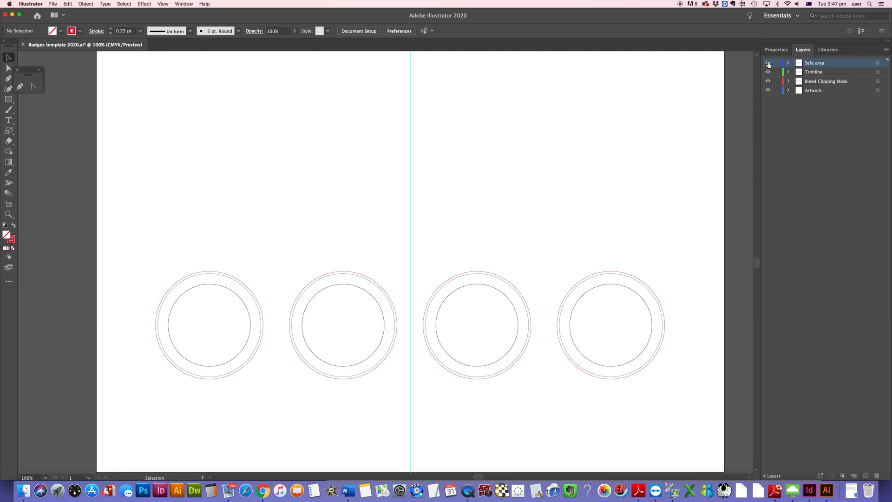
Step: Toggle the visibility of the Trimline and Bleed Clipping Mask layers to inspect their contents
{"action": "left_click", "coordinate": [827, 74]}
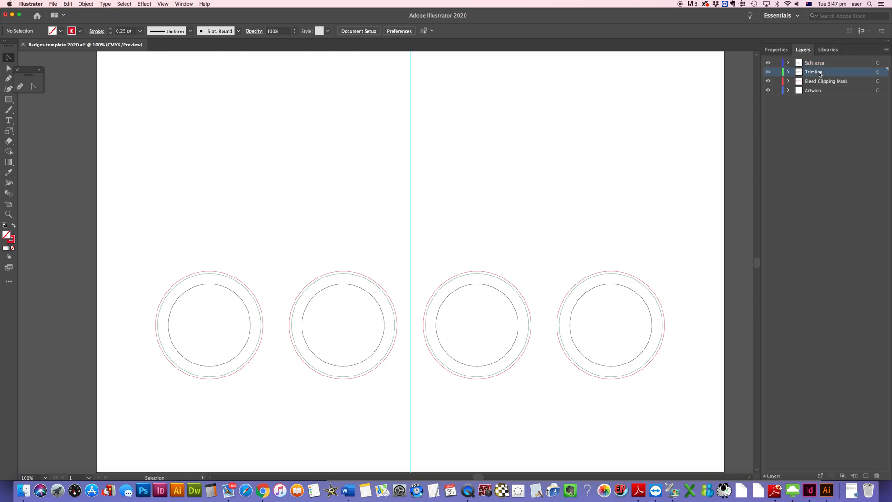
{"action": "left_click", "coordinate": [768, 73]}
{"action": "left_click", "coordinate": [817, 84]}
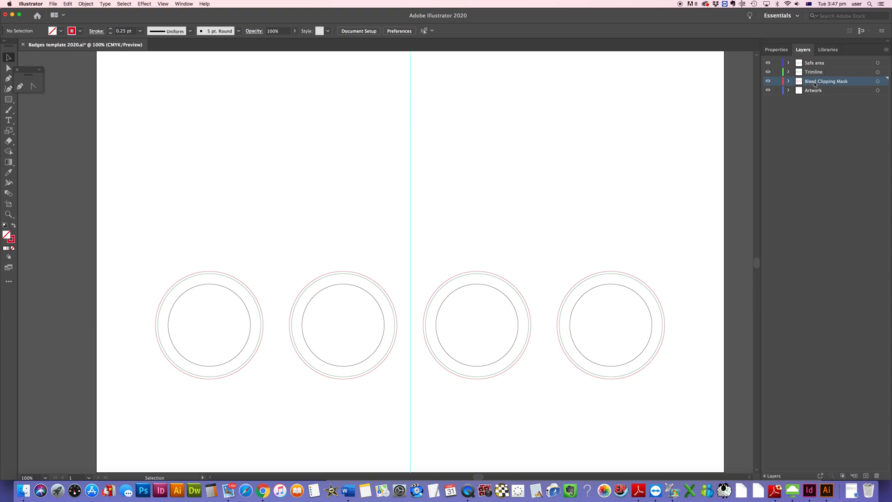
{"action": "left_click", "coordinate": [769, 82]}
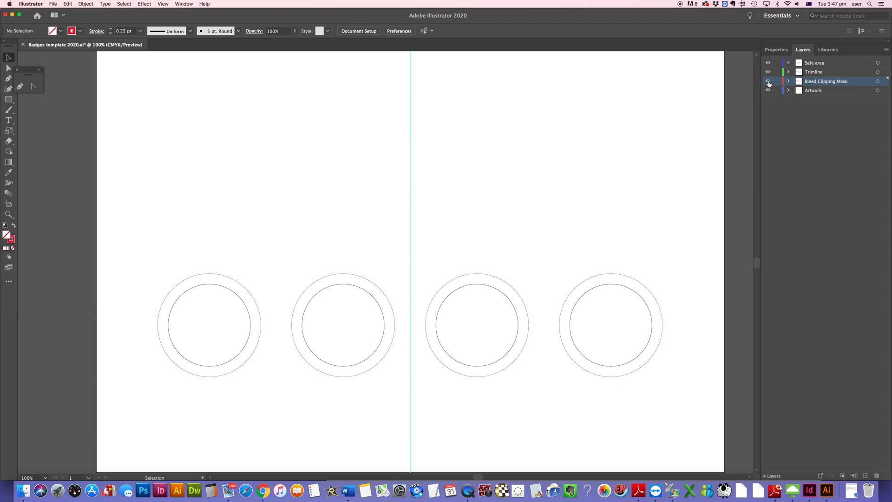
{"action": "left_click", "coordinate": [769, 83]}
{"action": "left_click", "coordinate": [769, 82]}
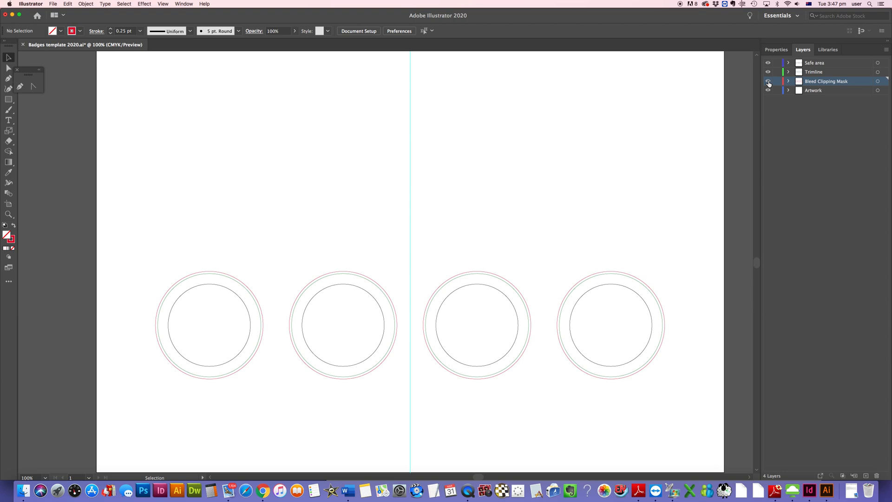
Step: Make the Artwork layer active, toggling its visibility off and back on
{"action": "left_click", "coordinate": [821, 91]}
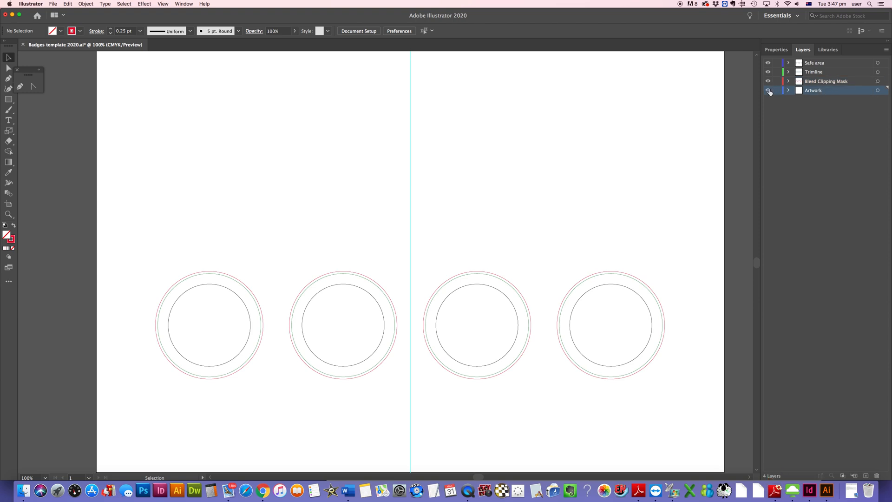
{"action": "left_click", "coordinate": [769, 90]}
{"action": "left_click", "coordinate": [769, 91]}
Step: Place the linked file Ko8 p9_white bgd.psd onto the artboard in the Artwork layer
{"action": "left_click", "coordinate": [53, 3]}
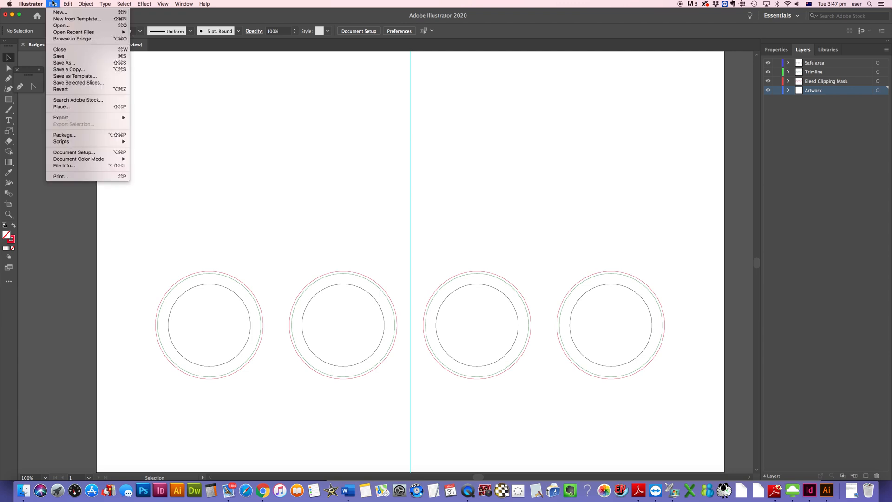
{"action": "left_click", "coordinate": [64, 108]}
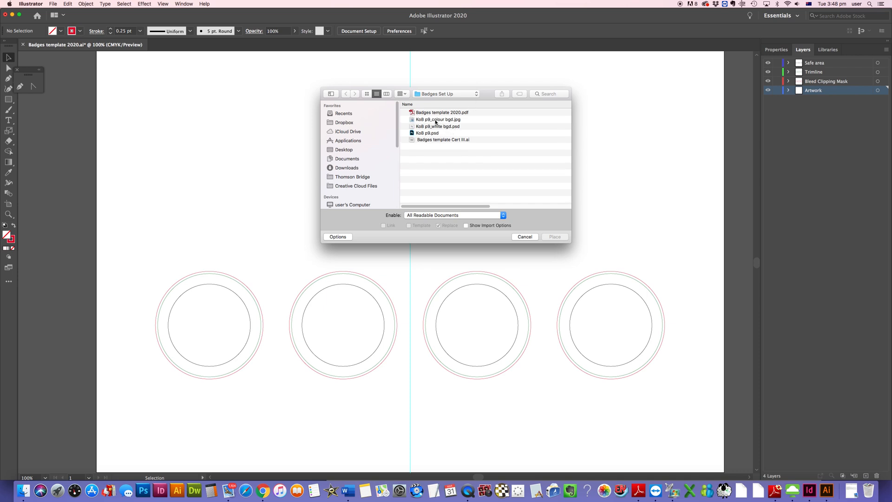
{"action": "left_click", "coordinate": [436, 126]}
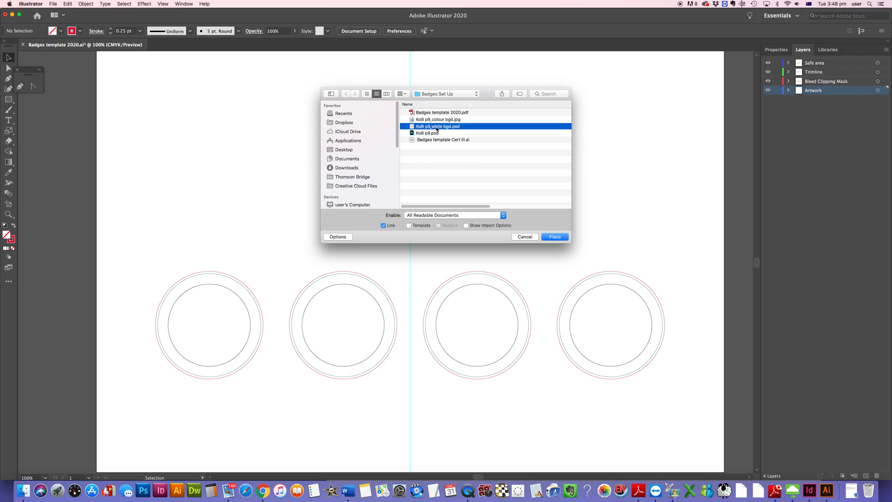
{"action": "left_click", "coordinate": [554, 237]}
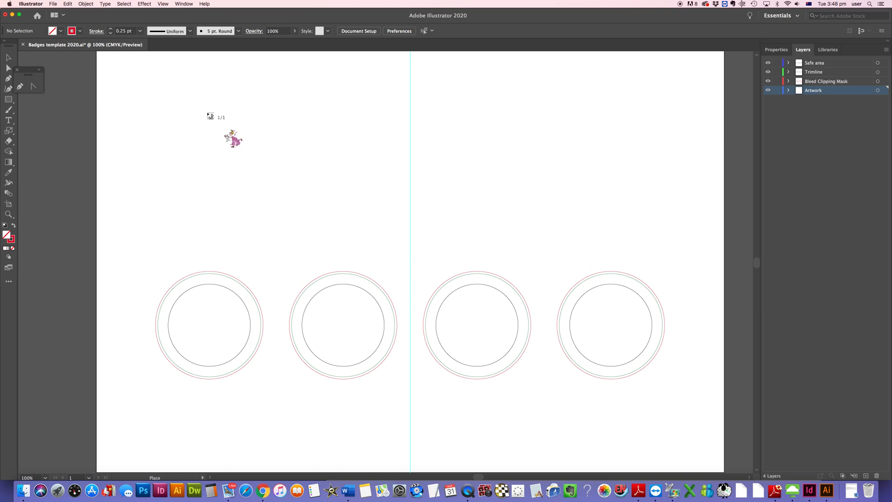
{"action": "left_click", "coordinate": [208, 113]}
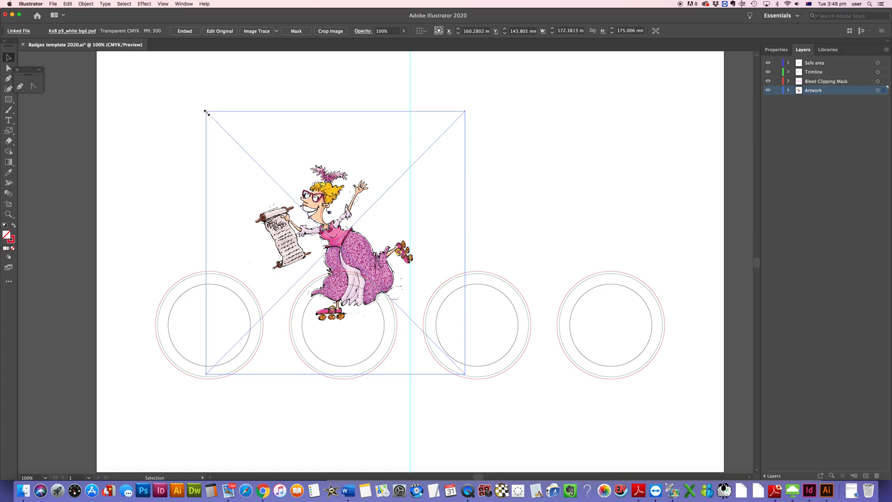
Step: Scale the placed image down to about 116 mm wide and move it to the artboard's upper left
{"action": "left_click_drag", "start_coordinate": [207, 113], "coordinate": [302, 208]}
{"action": "left_click_drag", "start_coordinate": [382, 313], "coordinate": [217, 207]}
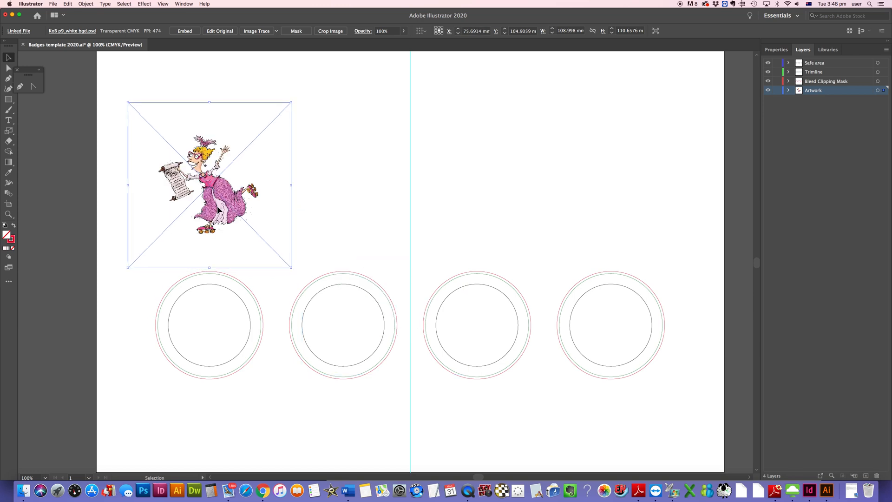
{"action": "left_click_drag", "start_coordinate": [127, 102], "coordinate": [117, 91]}
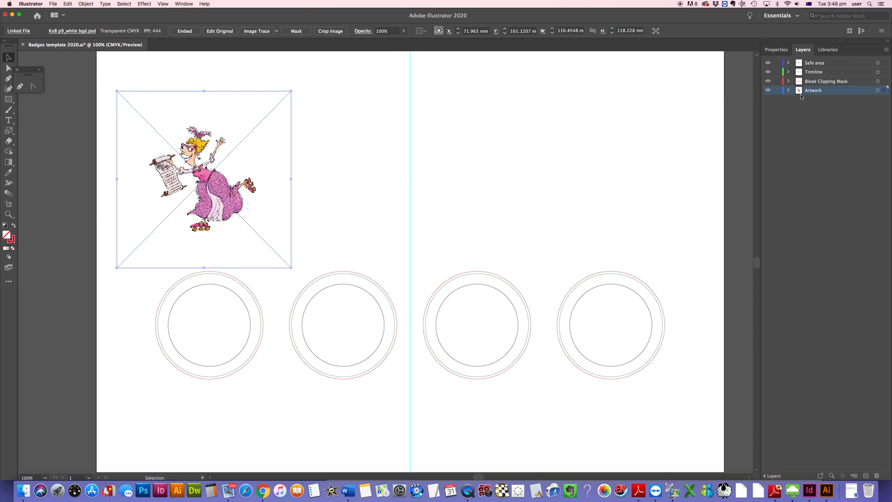
{"action": "left_click", "coordinate": [381, 173]}
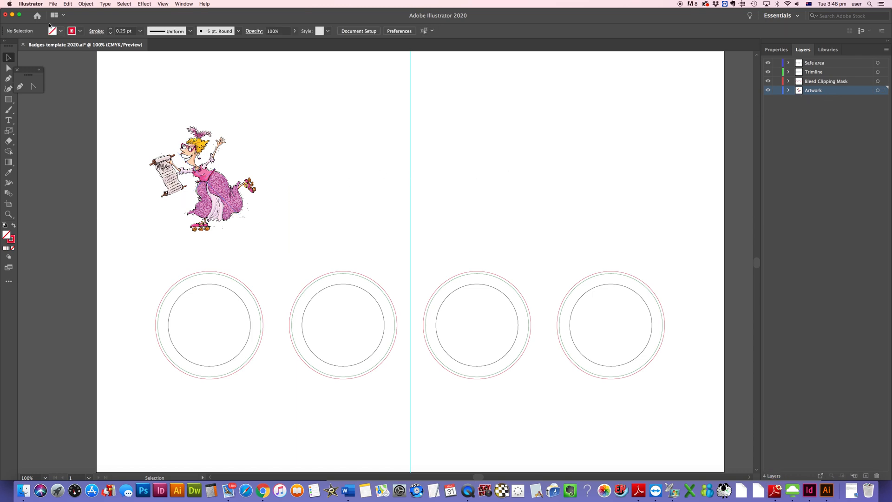
Step: Place the linked file Ko8 p9_colour bgd.jpg onto the artboard
{"action": "left_click", "coordinate": [54, 3]}
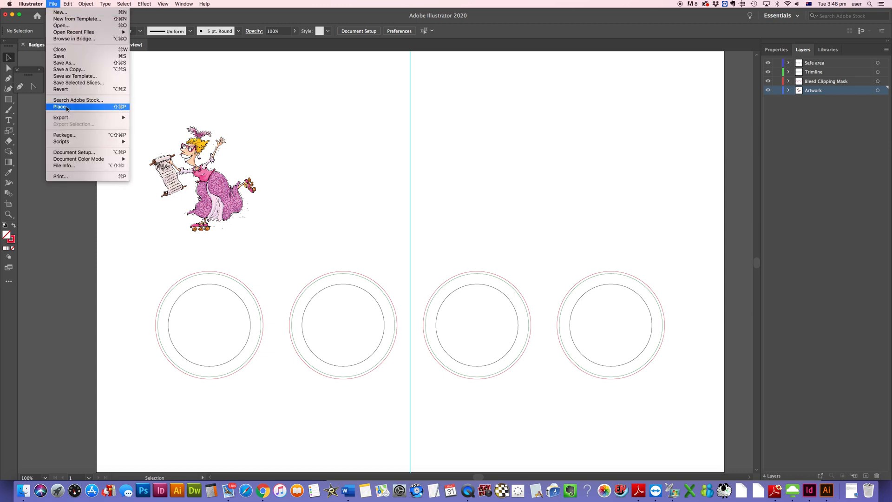
{"action": "left_click", "coordinate": [68, 108]}
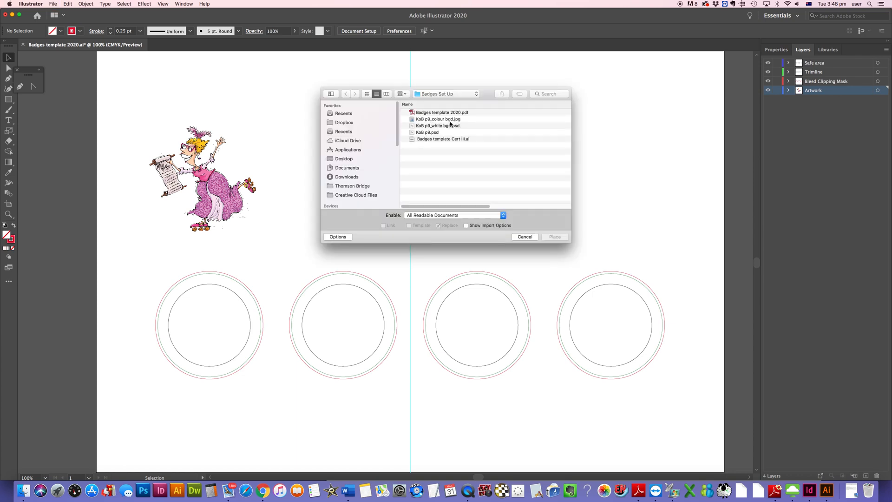
{"action": "left_click", "coordinate": [450, 121]}
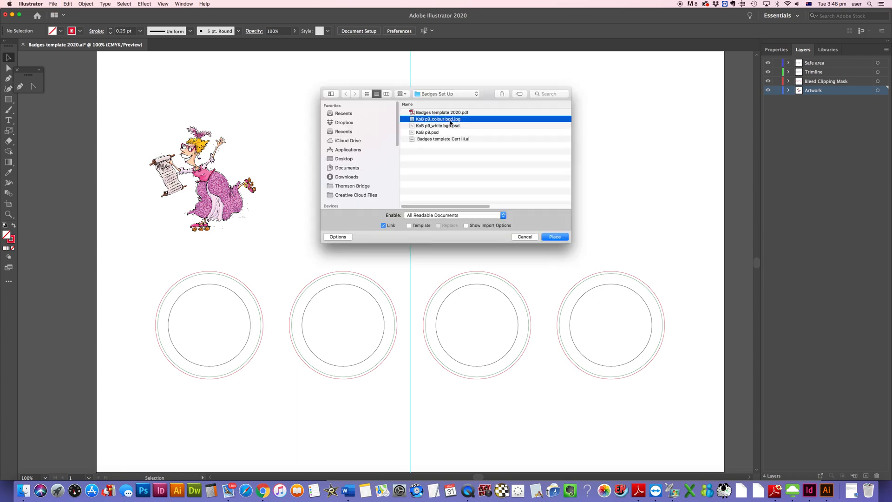
{"action": "left_click", "coordinate": [555, 237]}
{"action": "left_click", "coordinate": [348, 132]}
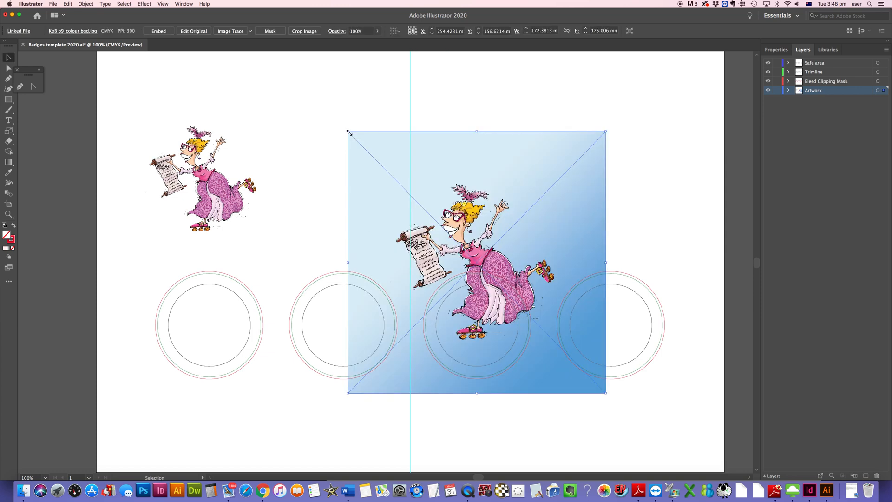
Step: Move the colour-background image onto the first badge and scale it proportionally to about 78 mm
{"action": "left_click_drag", "start_coordinate": [452, 226], "coordinate": [184, 285]}
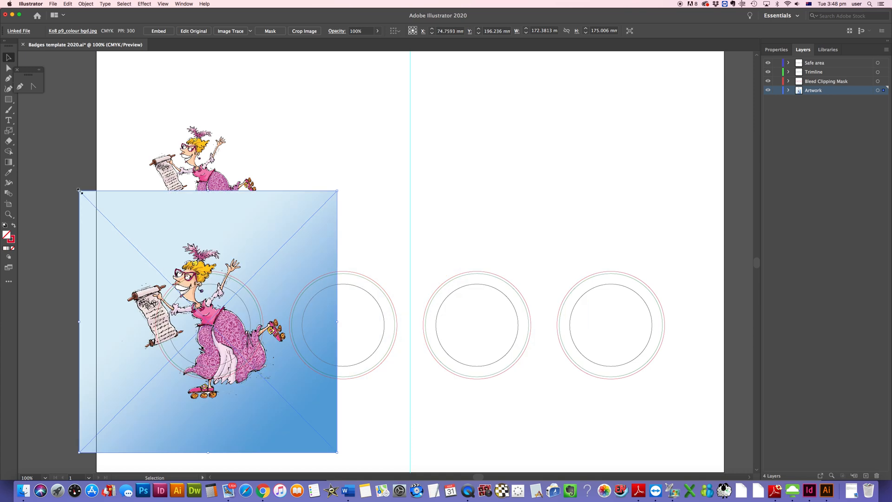
{"action": "key", "text": "shift"}
{"action": "key", "text": "shift"}
{"action": "left_click_drag", "start_coordinate": [80, 192], "coordinate": [134, 235]}
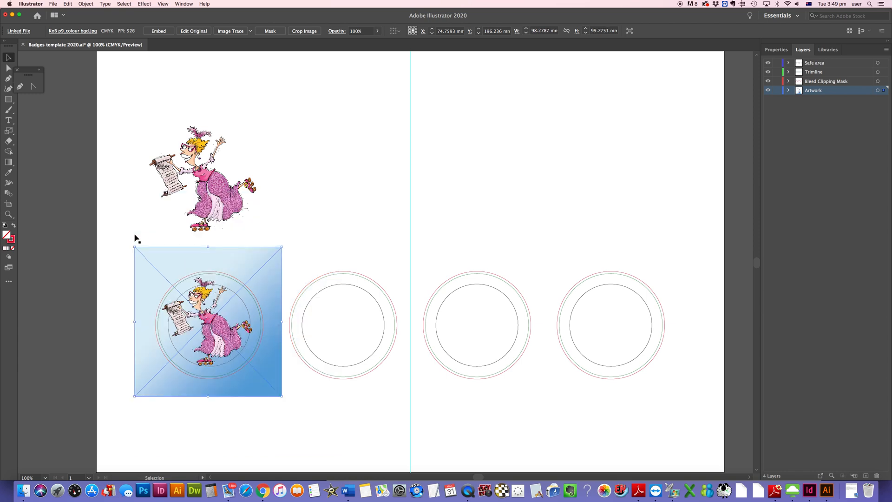
{"action": "key", "text": "shift"}
{"action": "left_click_drag", "start_coordinate": [135, 246], "coordinate": [146, 265]}
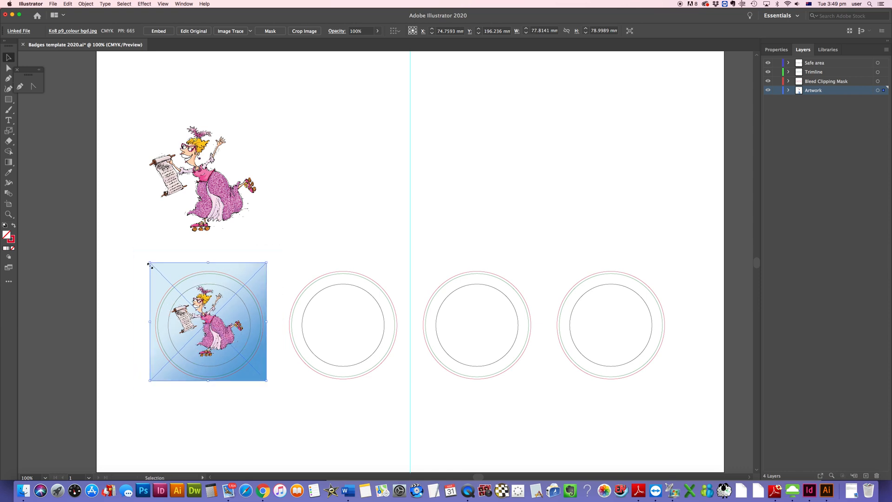
Step: Enlarge the colour image to about 84 mm and nudge it so it covers the first badge circle
{"action": "left_click_drag", "start_coordinate": [266, 381], "coordinate": [274, 388]}
{"action": "key", "text": "Left"}
{"action": "key", "text": "Left"}
{"action": "key", "text": "Left"}
{"action": "key", "text": "Left"}
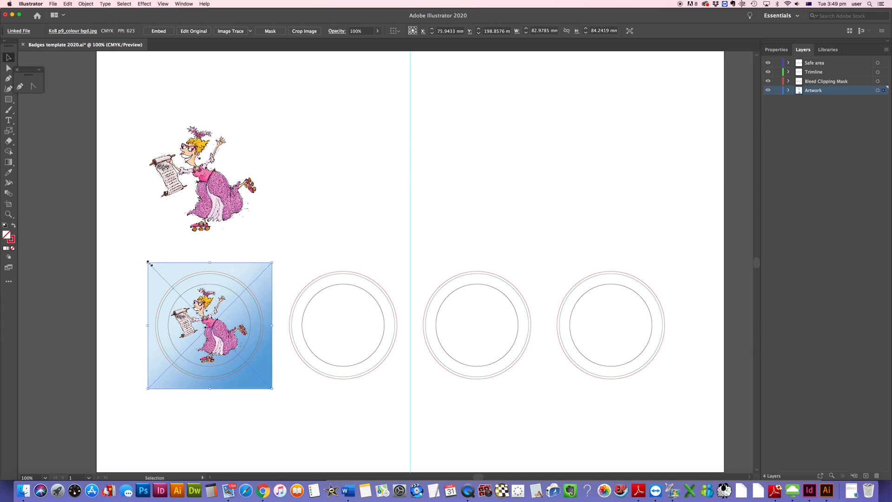
{"action": "left_click_drag", "start_coordinate": [147, 263], "coordinate": [147, 261]}
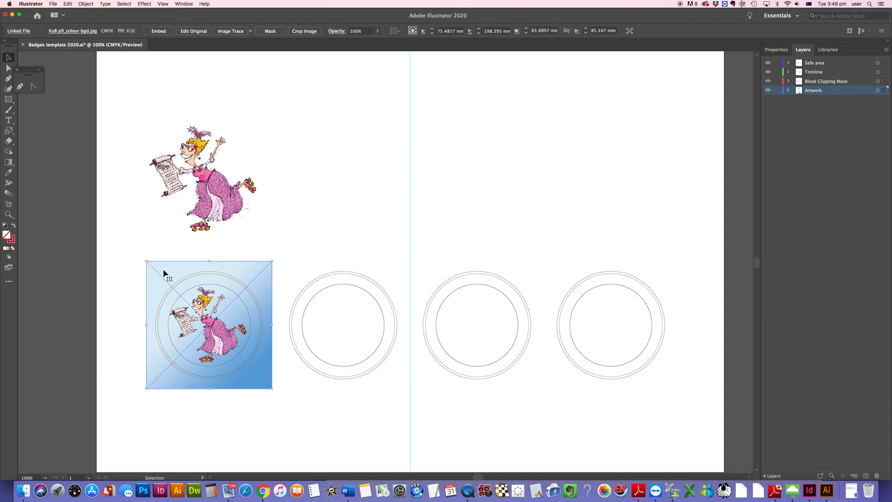
{"action": "key", "text": "Right"}
{"action": "key", "text": "Right"}
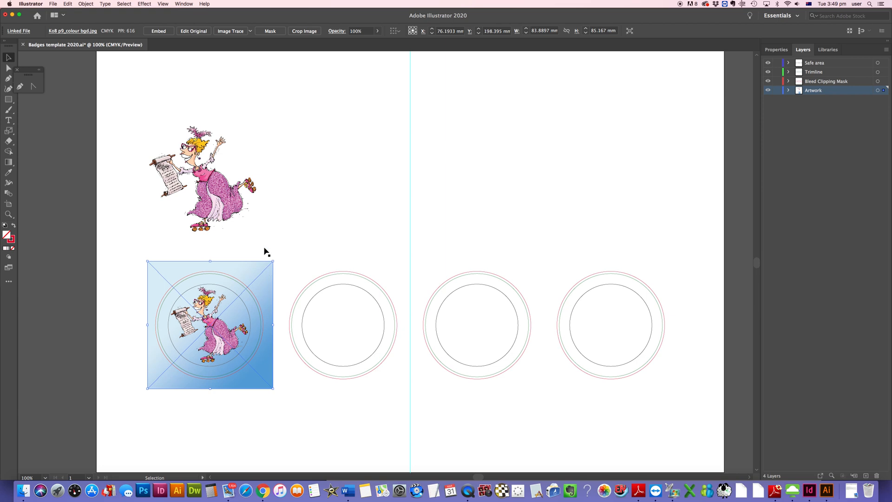
Step: Select the first badge's bleed circle together with the image and make a clipping mask
{"action": "left_click", "coordinate": [221, 272]}
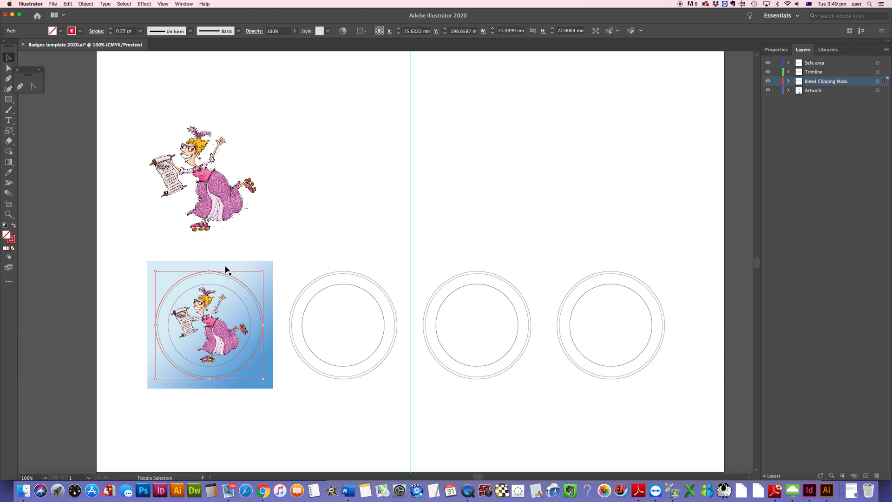
{"action": "left_click", "coordinate": [227, 267], "text": "shift"}
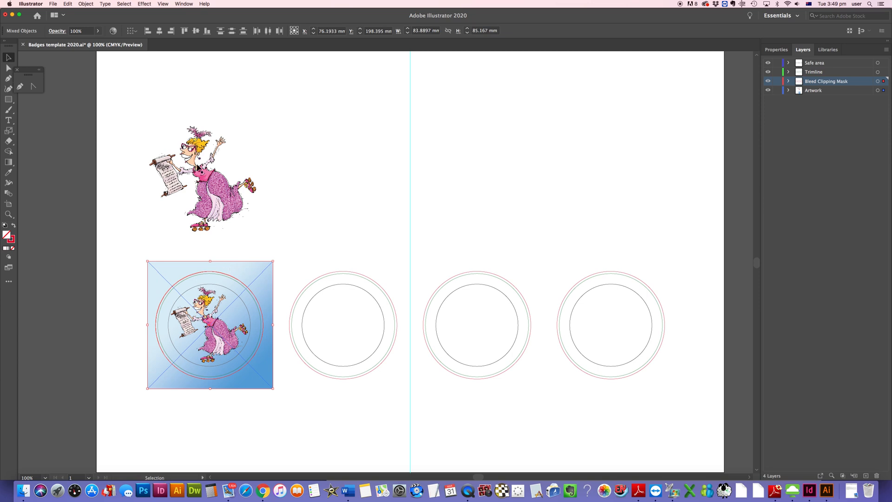
{"action": "left_click", "coordinate": [86, 4]}
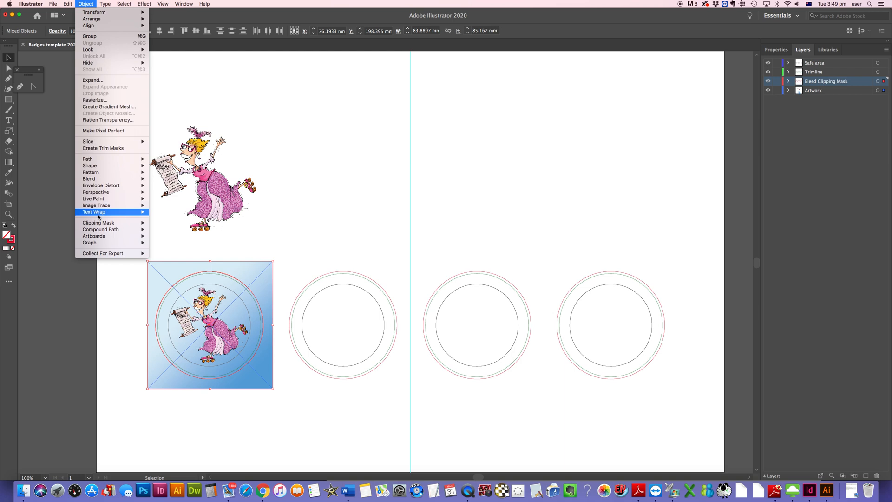
{"action": "mouse_move", "coordinate": [100, 225]}
{"action": "left_click", "coordinate": [161, 224]}
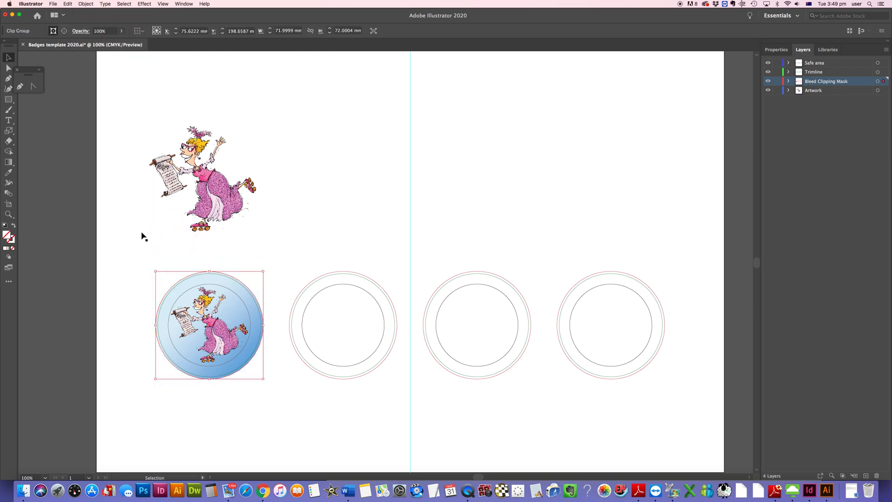
{"action": "left_click", "coordinate": [134, 239]}
{"action": "left_click", "coordinate": [119, 301]}
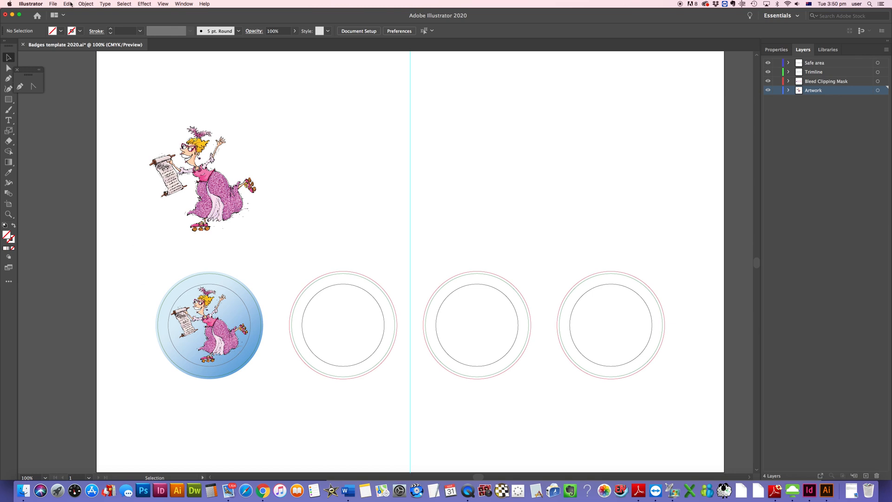
Step: Place the linked file Ko8 p9_white bgd.psd onto the artboard
{"action": "left_click", "coordinate": [53, 4]}
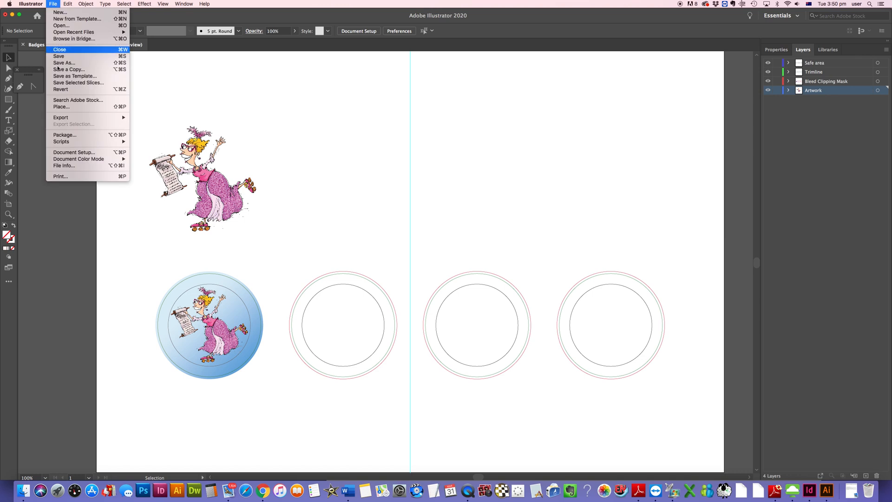
{"action": "left_click", "coordinate": [63, 106]}
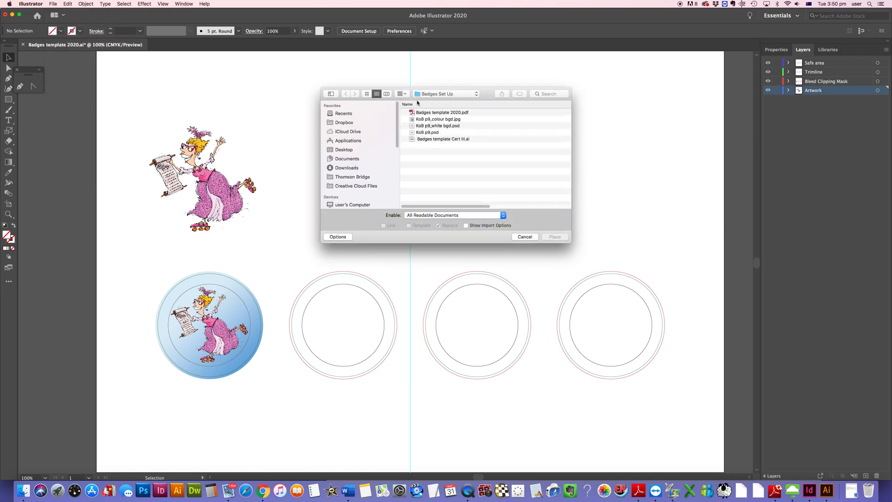
{"action": "left_click", "coordinate": [450, 126]}
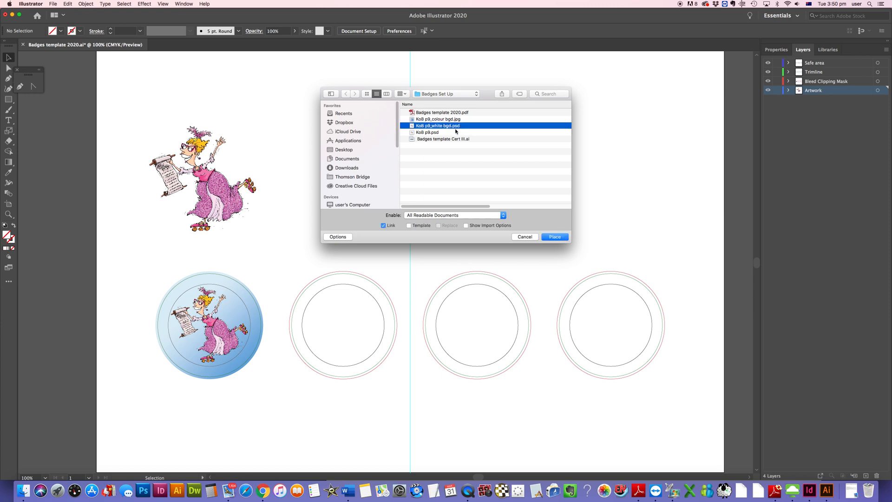
{"action": "left_click", "coordinate": [554, 237]}
{"action": "left_click", "coordinate": [382, 127]}
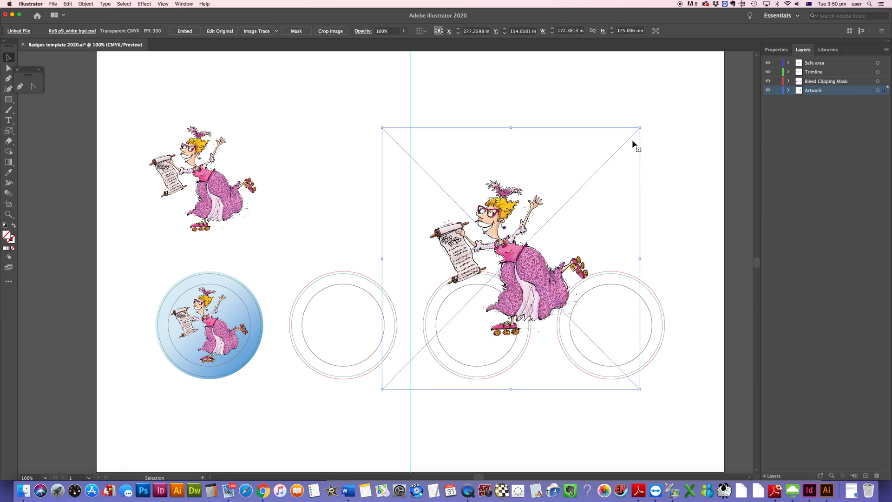
Step: Scale the white-background image down to about 107 mm and move it beside the first character image
{"action": "left_click_drag", "start_coordinate": [640, 127], "coordinate": [526, 244]}
{"action": "left_click_drag", "start_coordinate": [463, 329], "coordinate": [332, 195]}
{"action": "left_click_drag", "start_coordinate": [396, 111], "coordinate": [410, 95]}
{"action": "left_click_drag", "start_coordinate": [341, 191], "coordinate": [346, 194]}
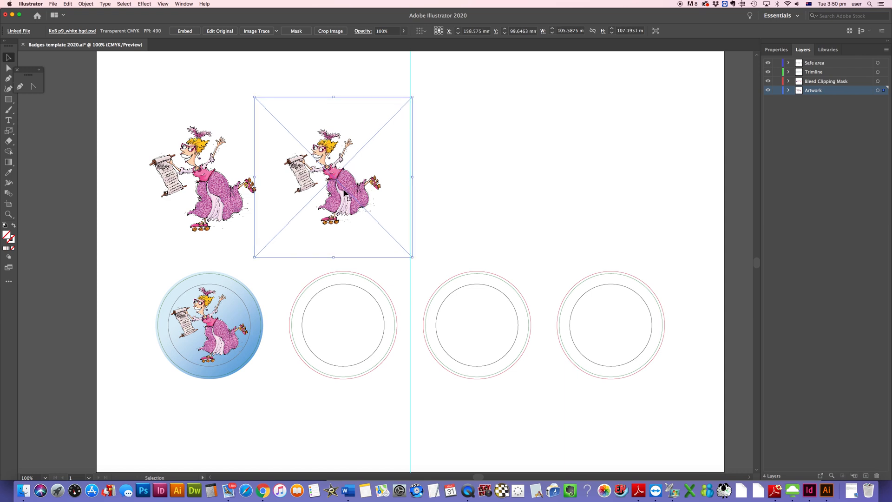
{"action": "left_click_drag", "start_coordinate": [413, 257], "coordinate": [415, 259]}
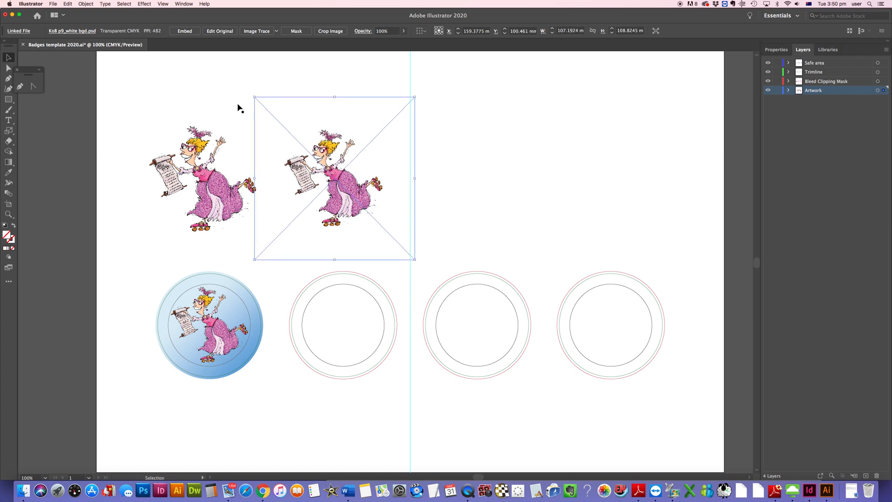
Step: Place the linked file Ko8 p9_colour bgd.jpg onto the artboard
{"action": "left_click", "coordinate": [122, 81]}
{"action": "left_click", "coordinate": [53, 3]}
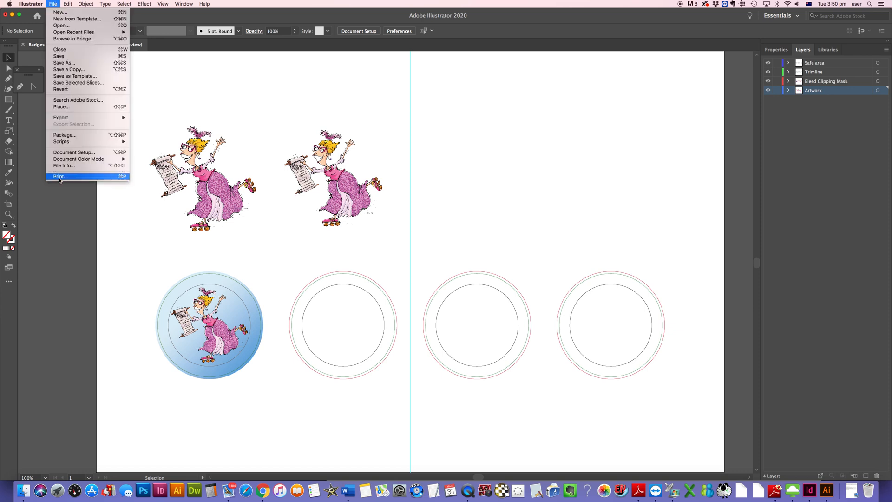
{"action": "mouse_move", "coordinate": [65, 117]}
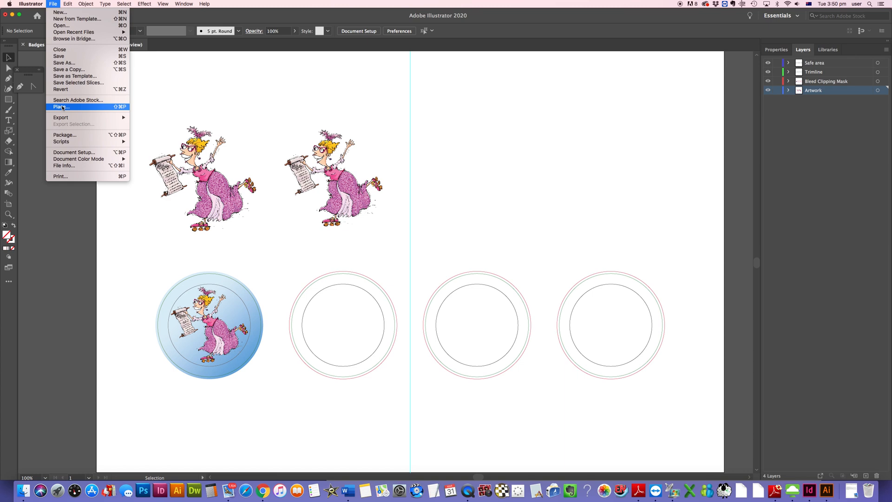
{"action": "left_click", "coordinate": [62, 108]}
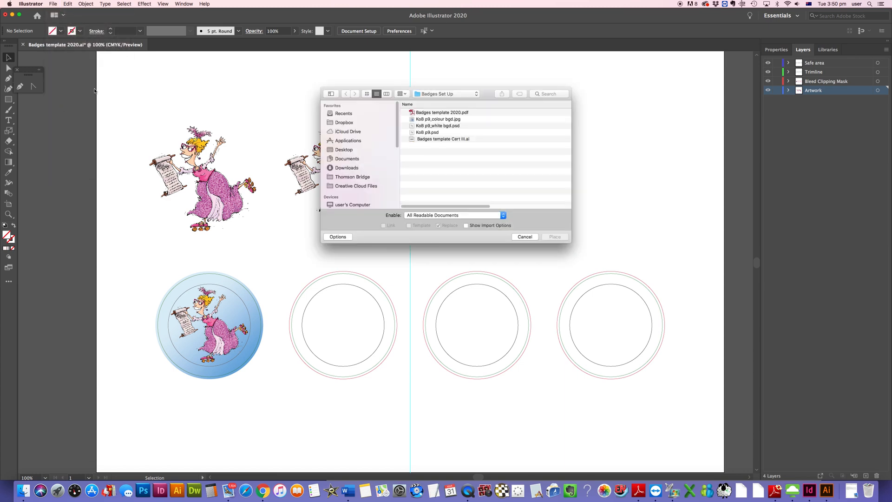
{"action": "left_click", "coordinate": [449, 120]}
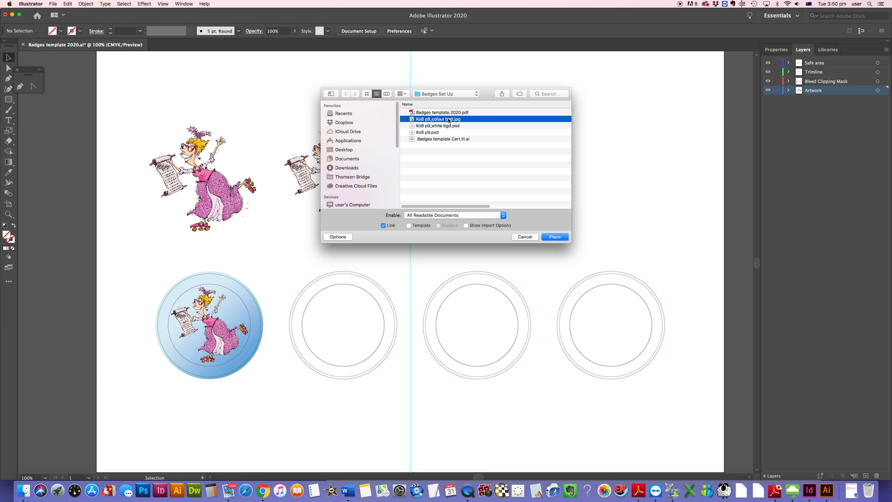
{"action": "key", "text": "Return"}
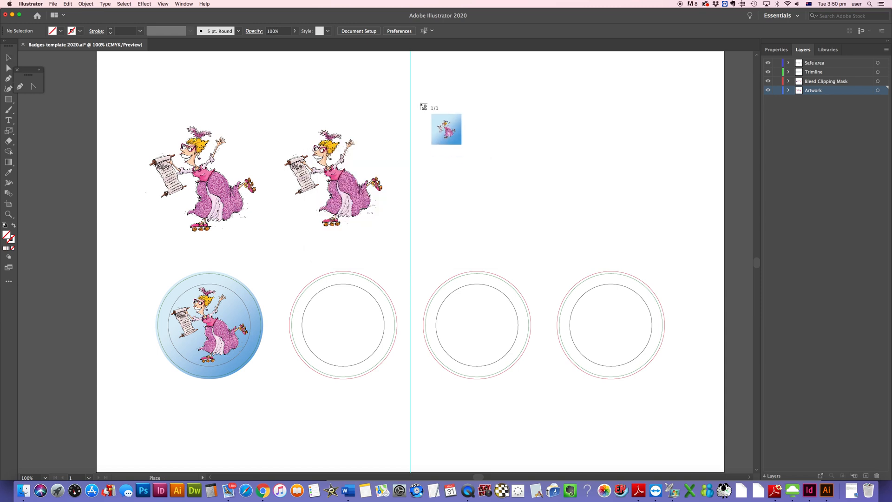
{"action": "left_click", "coordinate": [421, 104]}
Step: Move the colour-background image over the second badge and scale it proportionally to about 142 mm
{"action": "left_click_drag", "start_coordinate": [522, 209], "coordinate": [339, 327]}
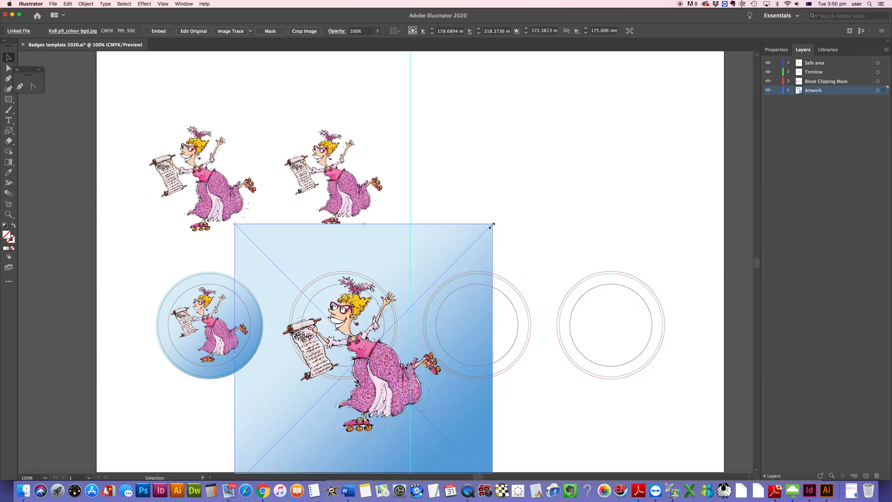
{"action": "left_click_drag", "start_coordinate": [492, 225], "coordinate": [476, 240]}
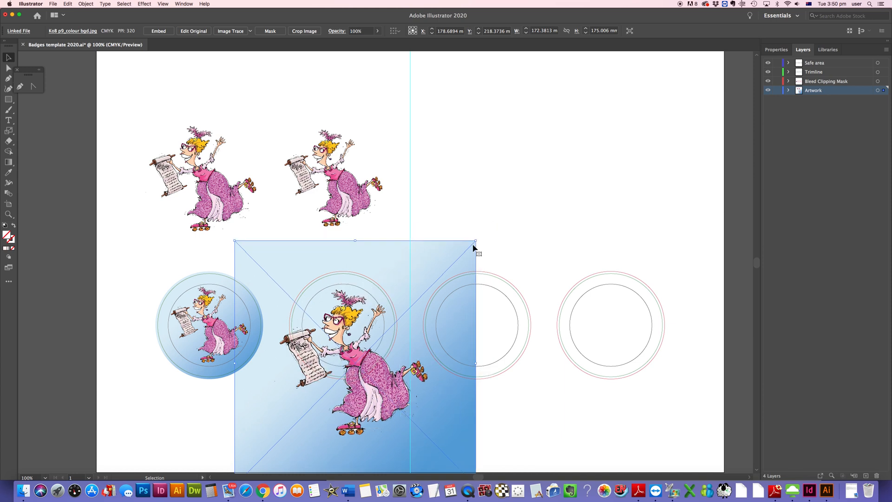
{"action": "left_click_drag", "start_coordinate": [235, 241], "coordinate": [247, 254]}
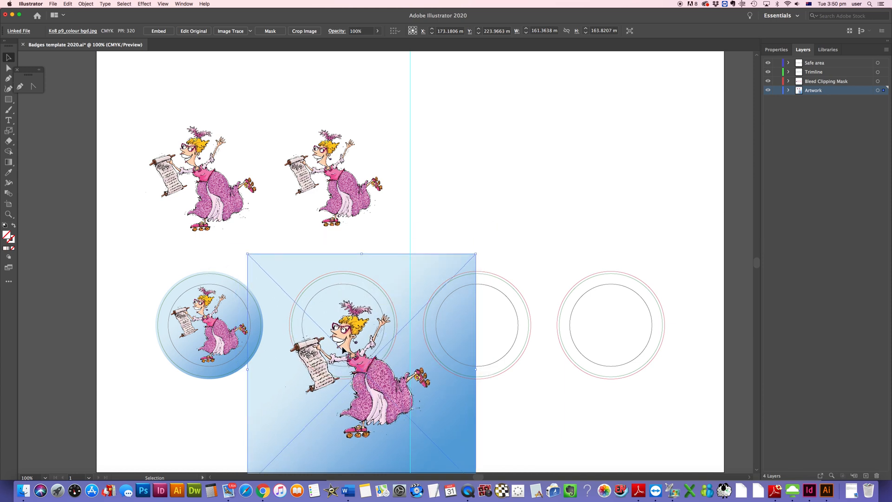
{"action": "left_click_drag", "start_coordinate": [374, 376], "coordinate": [371, 365]}
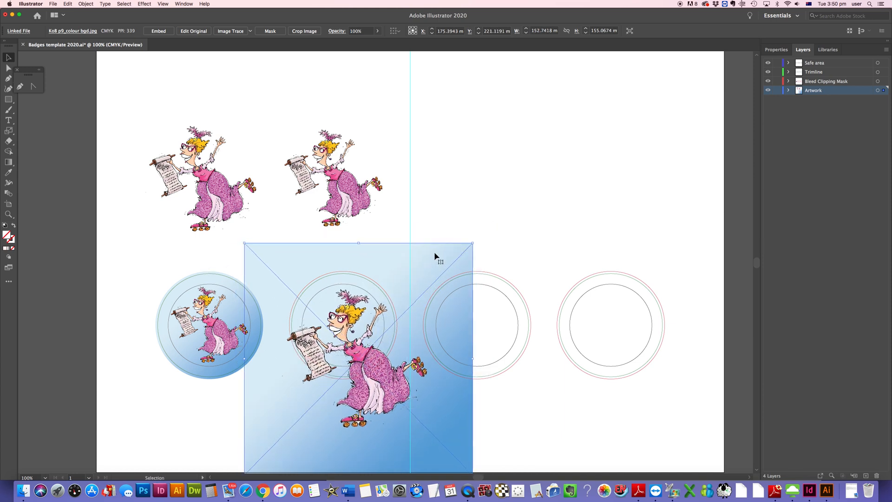
{"action": "left_click_drag", "start_coordinate": [475, 244], "coordinate": [463, 255]}
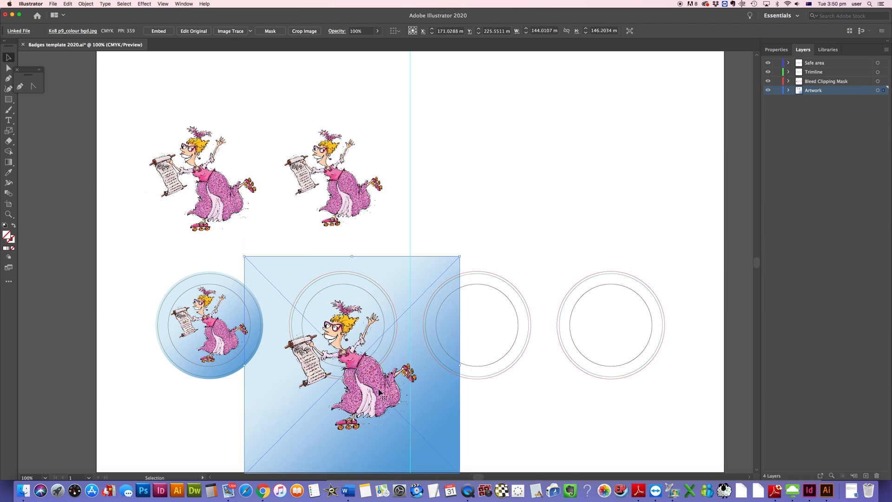
{"action": "mouse_move", "coordinate": [379, 390]}
{"action": "left_mouse_down"}
{"action": "mouse_move", "coordinate": [381, 372]}
{"action": "mouse_move", "coordinate": [379, 388]}
{"action": "left_mouse_up"}
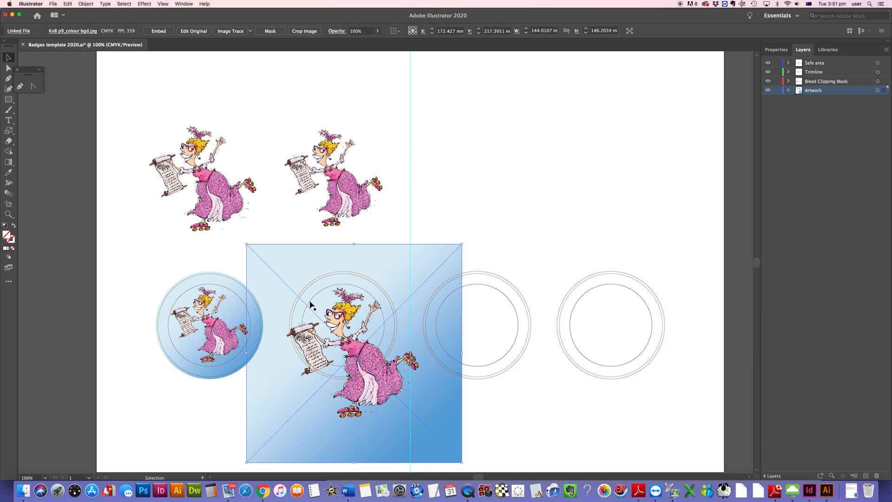
{"action": "left_click_drag", "start_coordinate": [462, 244], "coordinate": [459, 247]}
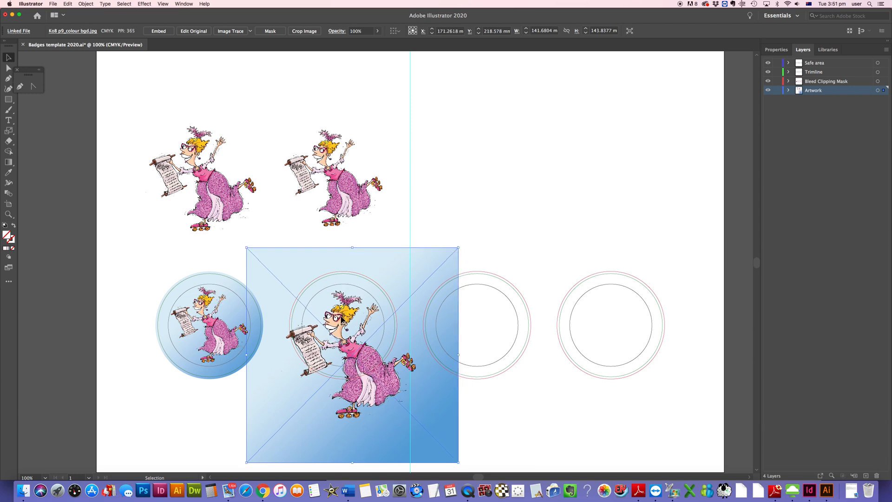
{"action": "left_click_drag", "start_coordinate": [341, 318], "coordinate": [341, 316]}
Step: Select the second badge's bleed circle together with the colour image and make a clipping mask
{"action": "left_click", "coordinate": [359, 255]}
{"action": "left_click", "coordinate": [358, 277]}
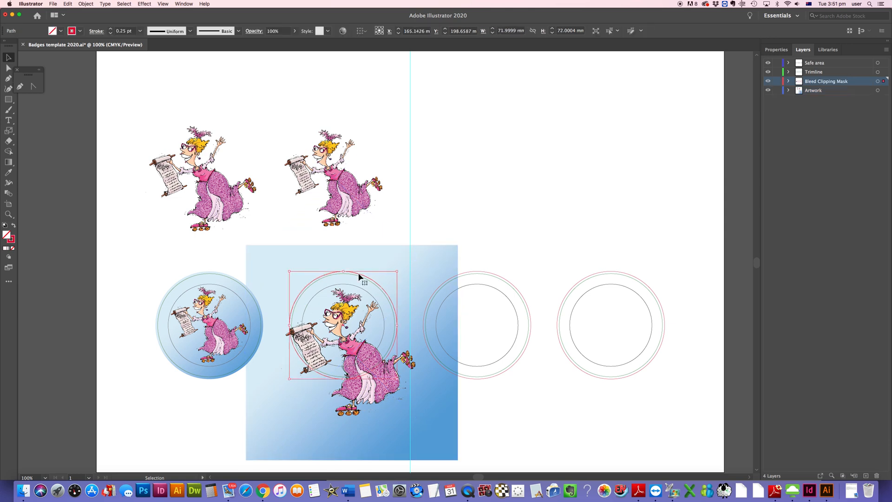
{"action": "left_click", "coordinate": [424, 259], "text": "shift"}
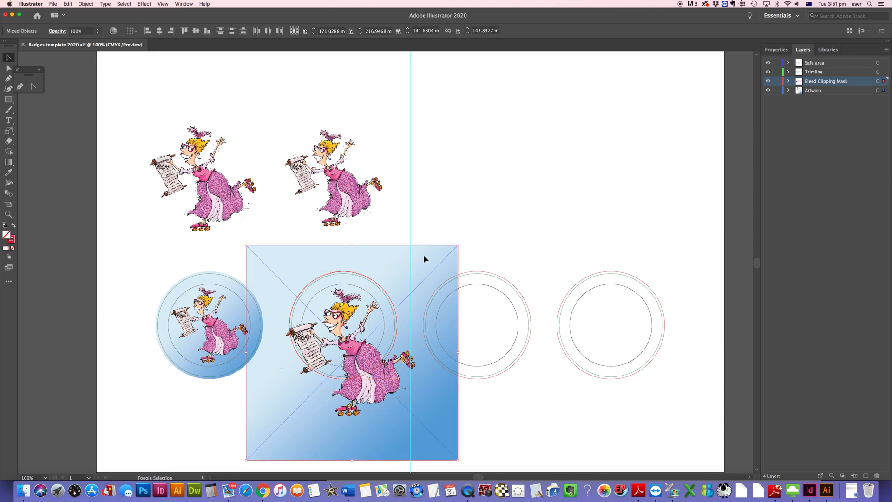
{"action": "left_click", "coordinate": [86, 4]}
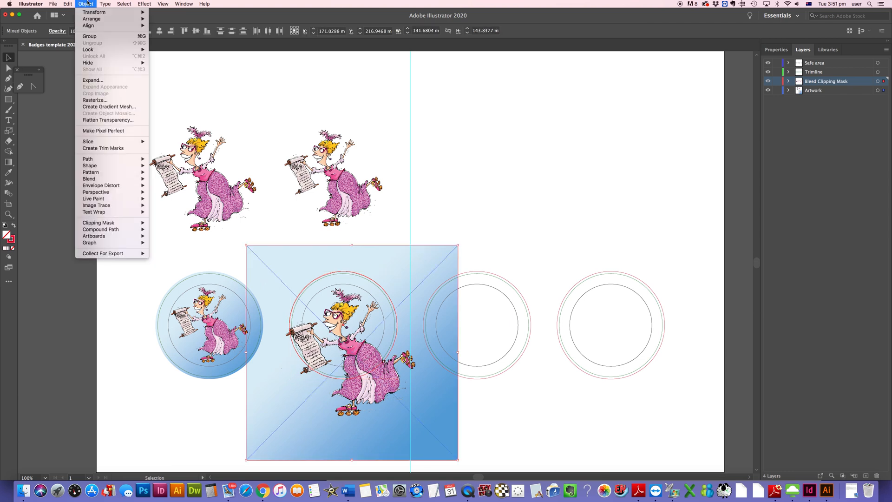
{"action": "mouse_move", "coordinate": [113, 224]}
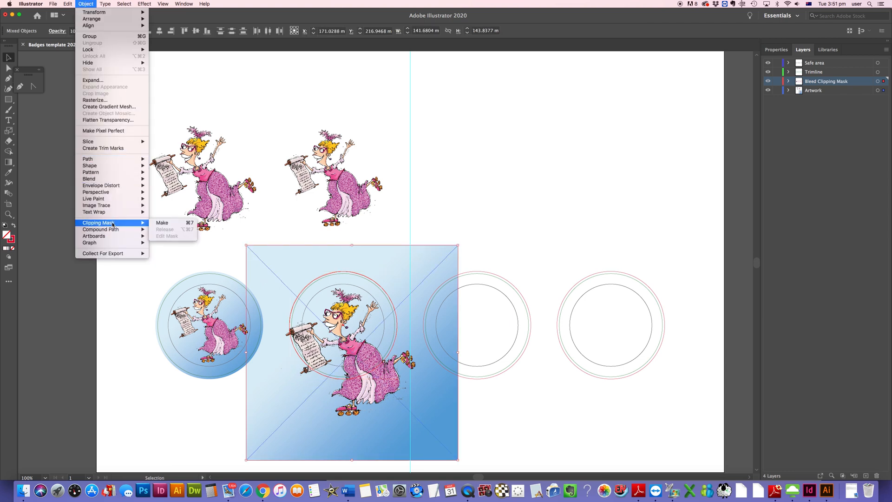
{"action": "left_click", "coordinate": [166, 224]}
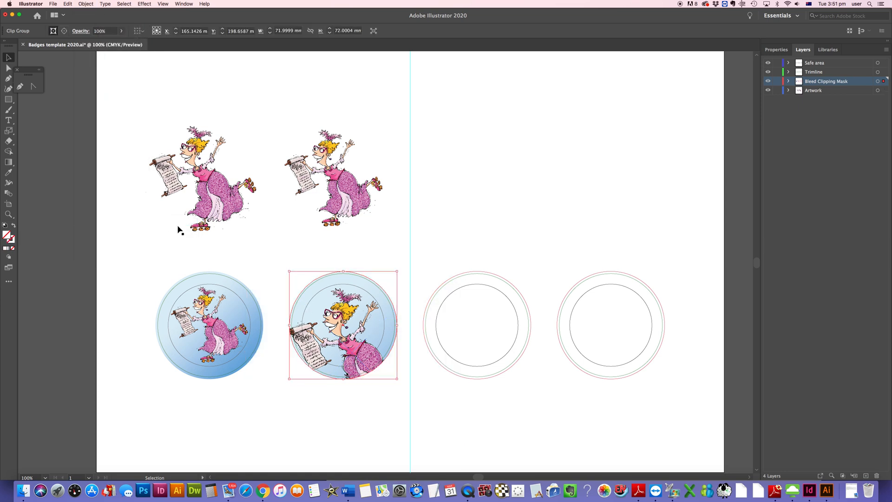
Step: Deselect everything and place another copy of the linked file Ko8 p9_white bgd.psd
{"action": "left_click", "coordinate": [256, 258]}
{"action": "left_click", "coordinate": [274, 293]}
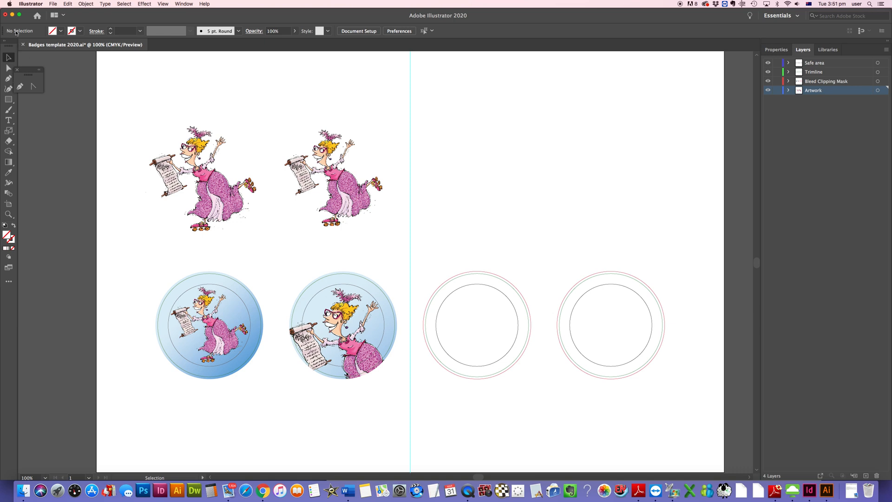
{"action": "left_click", "coordinate": [50, 4]}
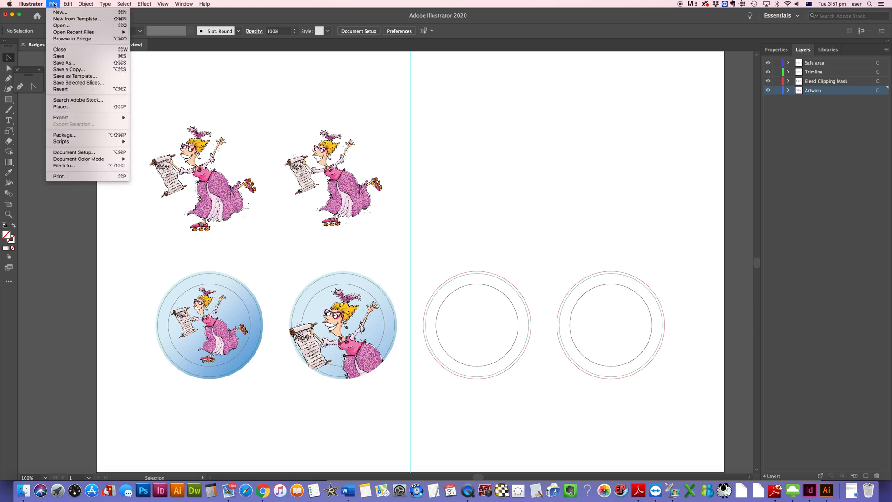
{"action": "left_click", "coordinate": [72, 107]}
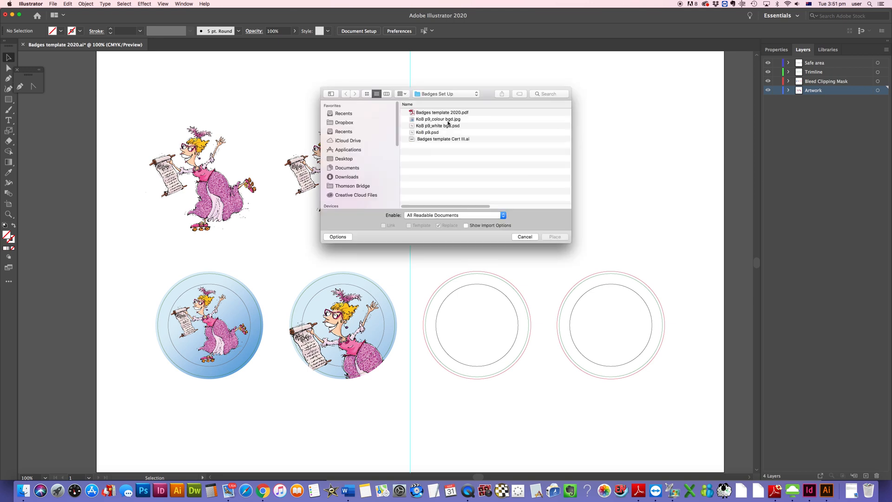
{"action": "left_click", "coordinate": [448, 126]}
{"action": "key", "text": "Return"}
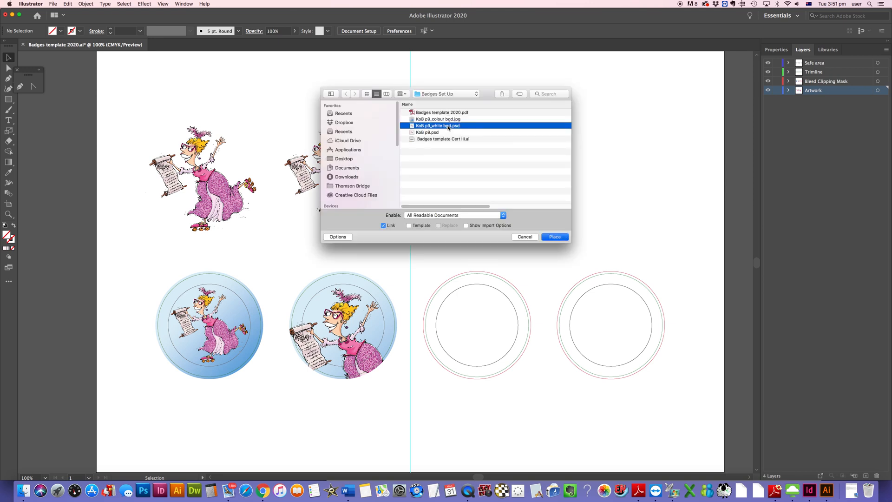
{"action": "left_click", "coordinate": [450, 126]}
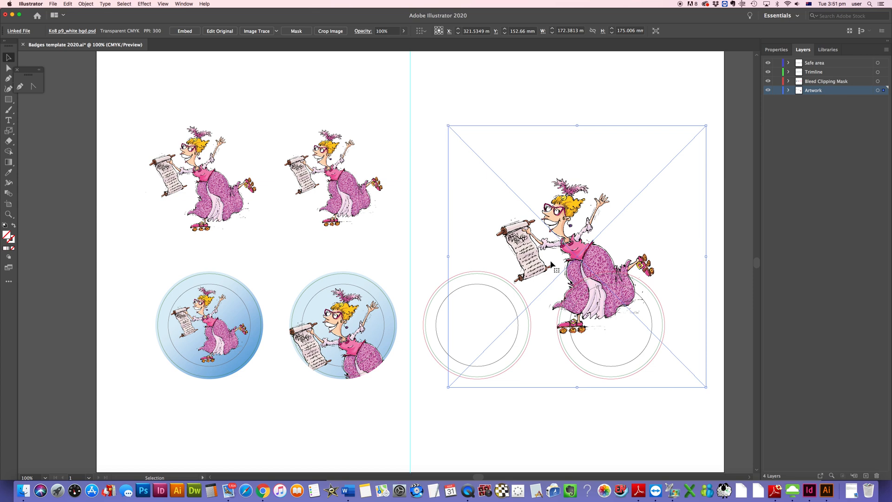
Step: Scale the new white-background image to about 110 mm and move it beside the other character images
{"action": "left_click_drag", "start_coordinate": [707, 126], "coordinate": [621, 210]}
{"action": "left_click_drag", "start_coordinate": [548, 303], "coordinate": [470, 192]}
{"action": "left_click_drag", "start_coordinate": [550, 270], "coordinate": [542, 261]}
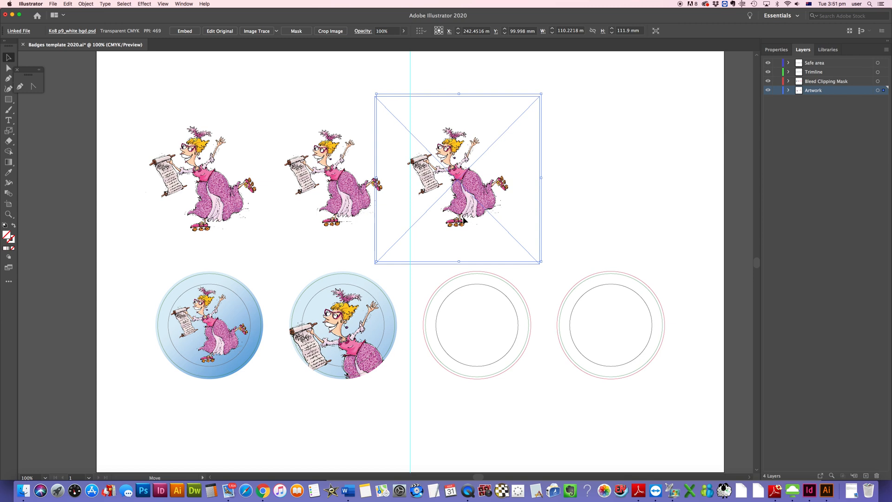
{"action": "left_click", "coordinate": [562, 215]}
Step: Place another copy of the linked file Ko8 p9_colour bgd.jpg onto the artboard
{"action": "left_click", "coordinate": [52, 4]}
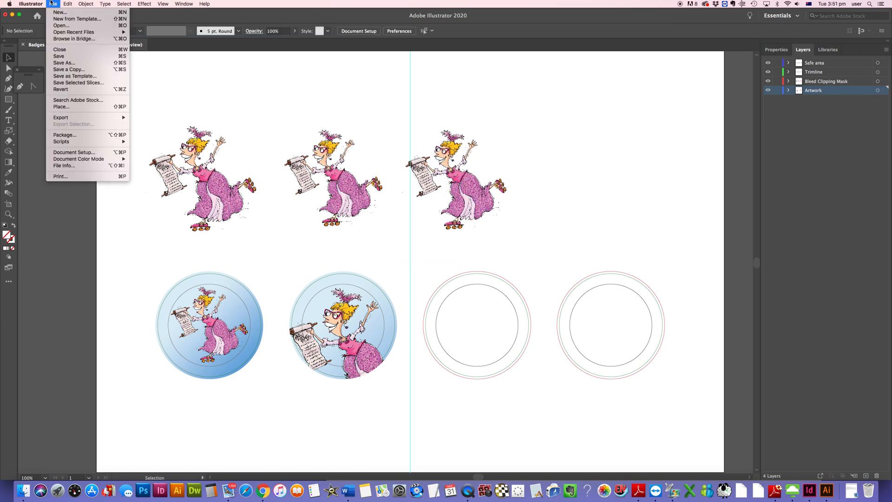
{"action": "left_click", "coordinate": [68, 107]}
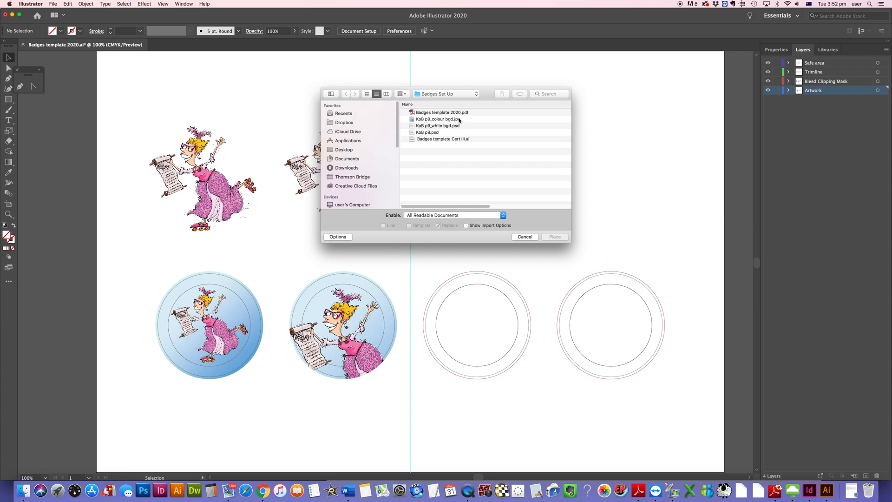
{"action": "left_click", "coordinate": [447, 119]}
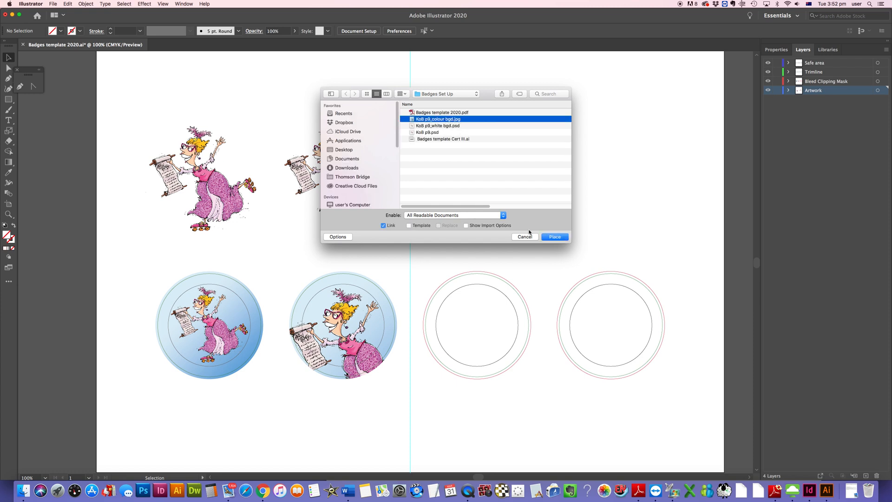
{"action": "left_click", "coordinate": [557, 237]}
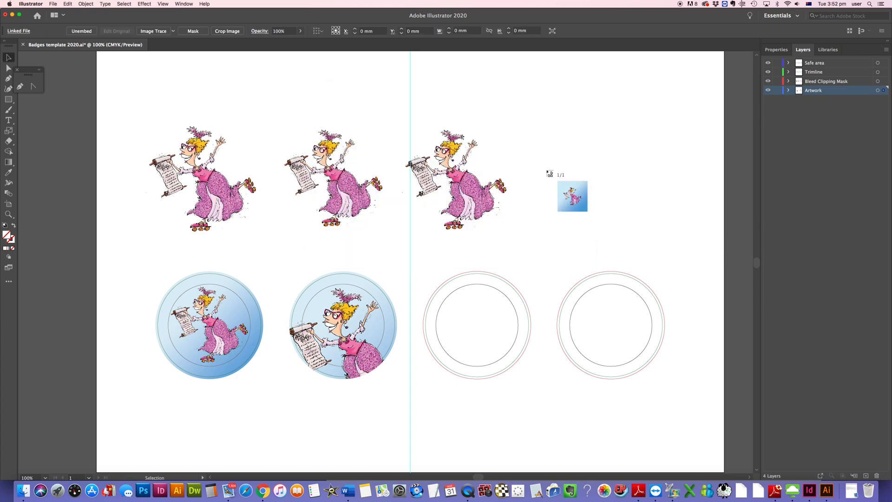
{"action": "left_click", "coordinate": [547, 171]}
Step: Move the colour-background image onto the third badge and scale it to about 127 mm
{"action": "left_click_drag", "start_coordinate": [655, 252], "coordinate": [491, 293]}
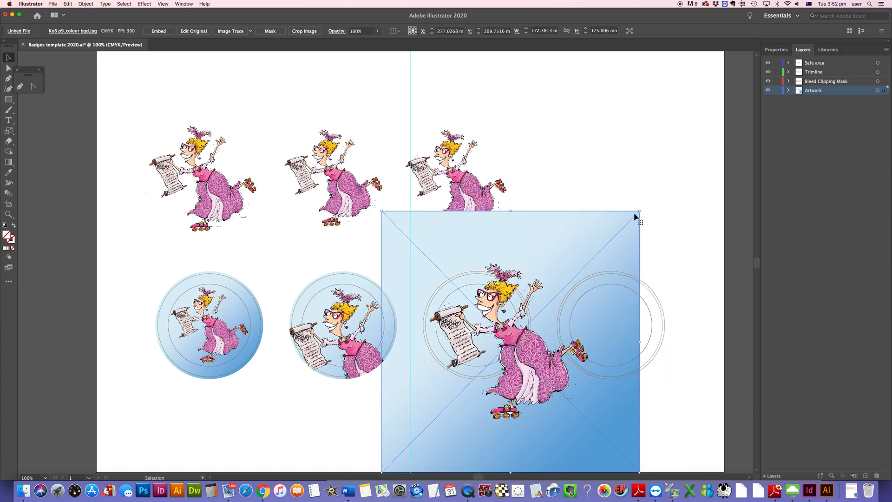
{"action": "left_click_drag", "start_coordinate": [639, 211], "coordinate": [571, 280]}
{"action": "left_click_drag", "start_coordinate": [503, 393], "coordinate": [489, 340]}
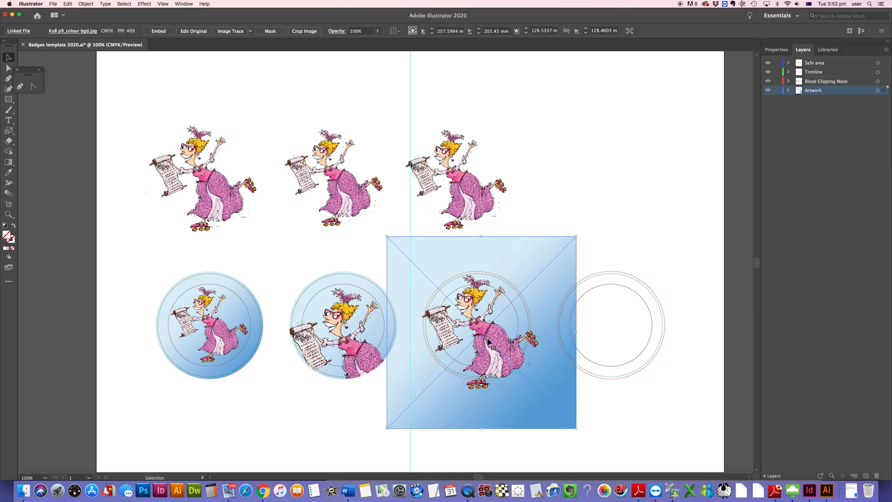
Step: Enlarge the colour-background image to about 166 mm and reposition it over the third badge circle
{"action": "left_click_drag", "start_coordinate": [387, 428], "coordinate": [364, 452]}
{"action": "left_click_drag", "start_coordinate": [484, 351], "coordinate": [503, 356]}
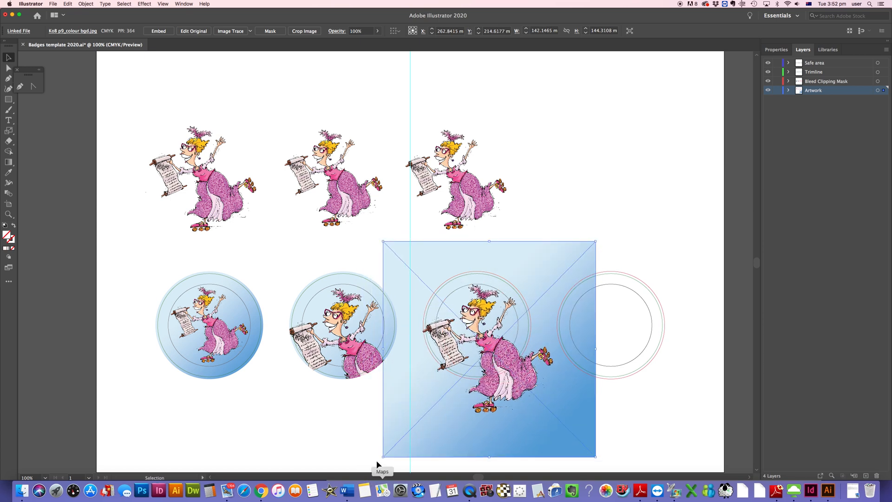
{"action": "left_click_drag", "start_coordinate": [383, 457], "coordinate": [348, 490]}
{"action": "scroll", "coordinate": [549, 227], "scroll_direction": "down", "scroll_amount": 5}
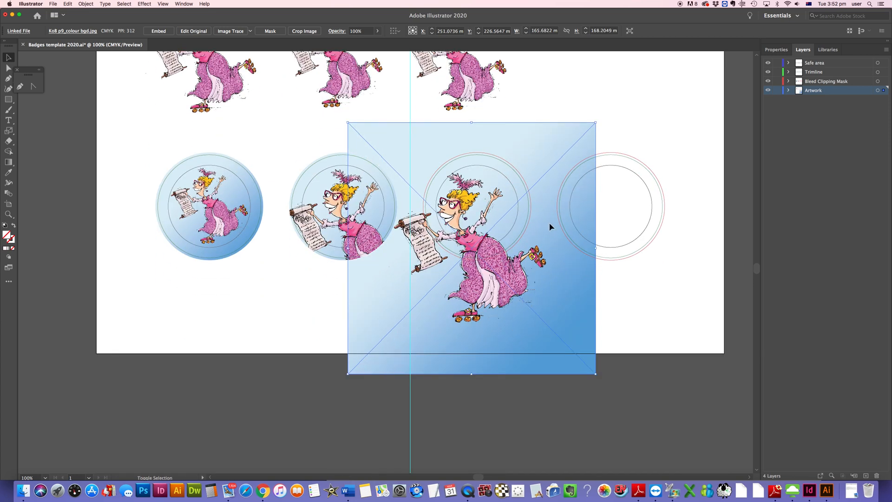
{"action": "left_click_drag", "start_coordinate": [479, 286], "coordinate": [496, 279]}
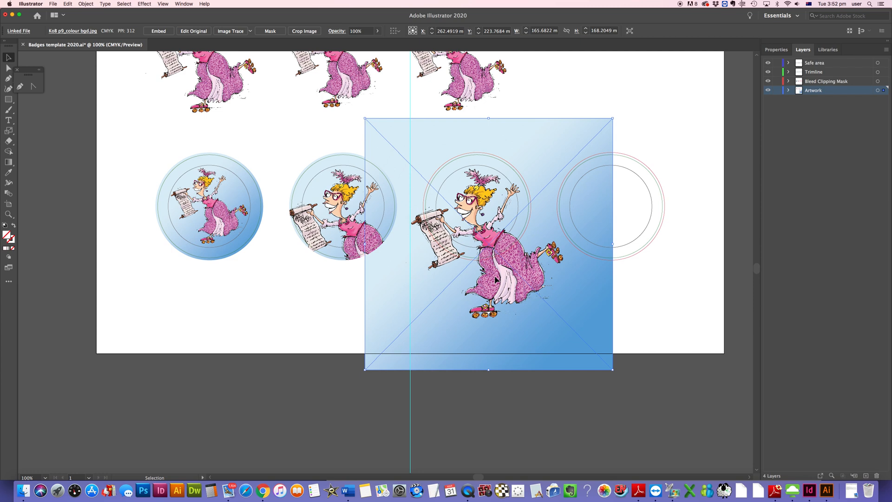
Step: Select the third bleed circle together with the colour-background image and make a clipping mask
{"action": "left_click", "coordinate": [492, 155]}
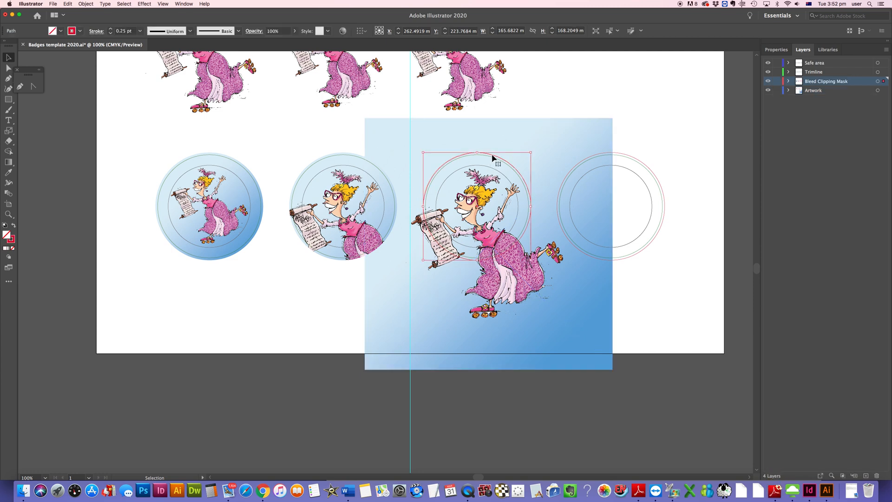
{"action": "left_click", "coordinate": [549, 141], "text": "shift"}
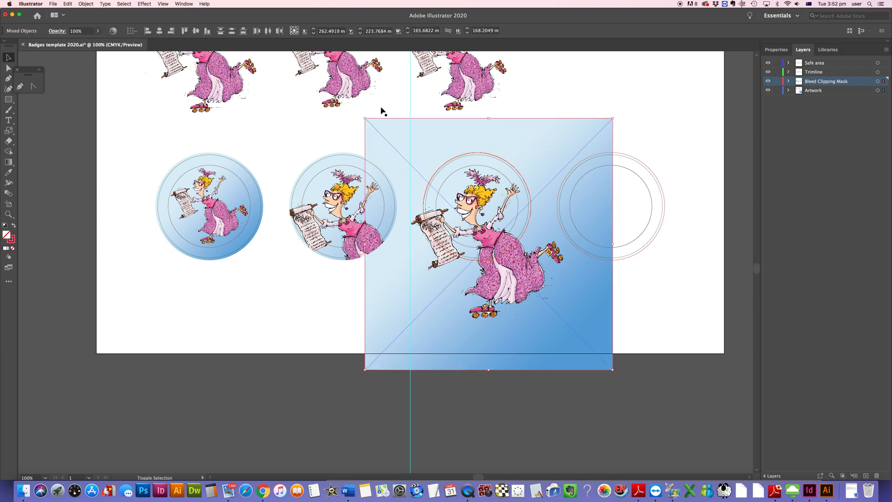
{"action": "left_click", "coordinate": [86, 3]}
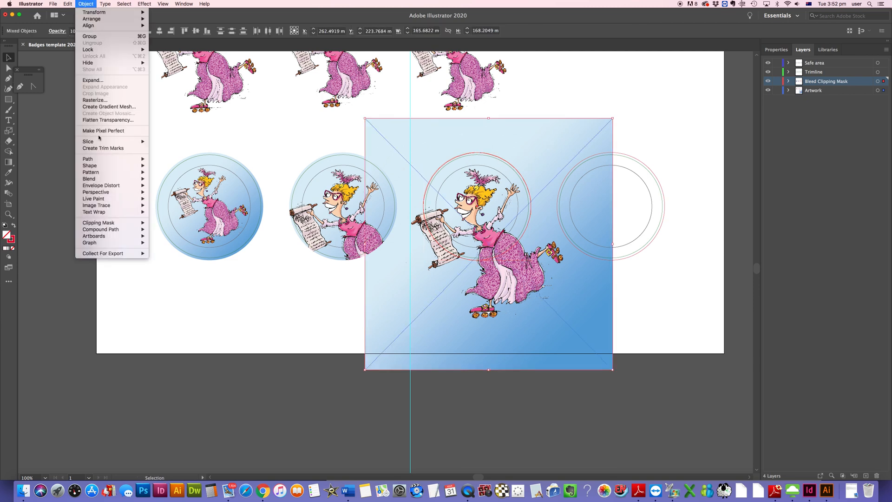
{"action": "mouse_move", "coordinate": [108, 223]}
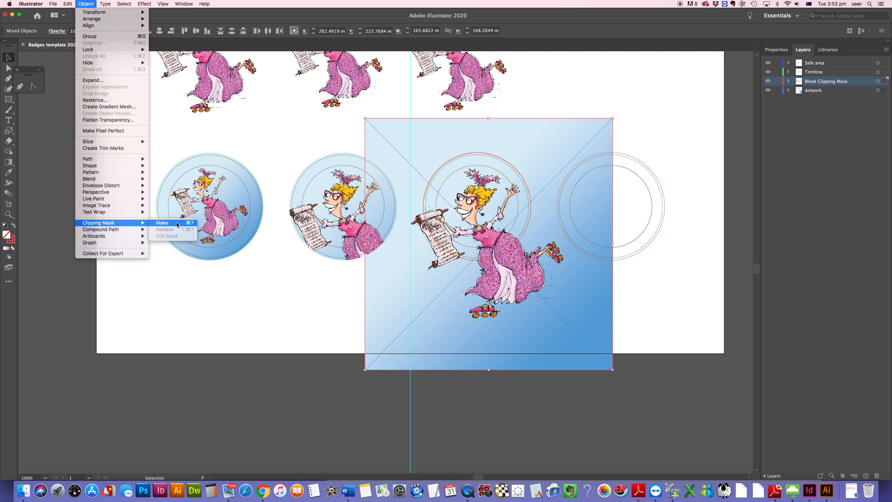
{"action": "left_click", "coordinate": [163, 223]}
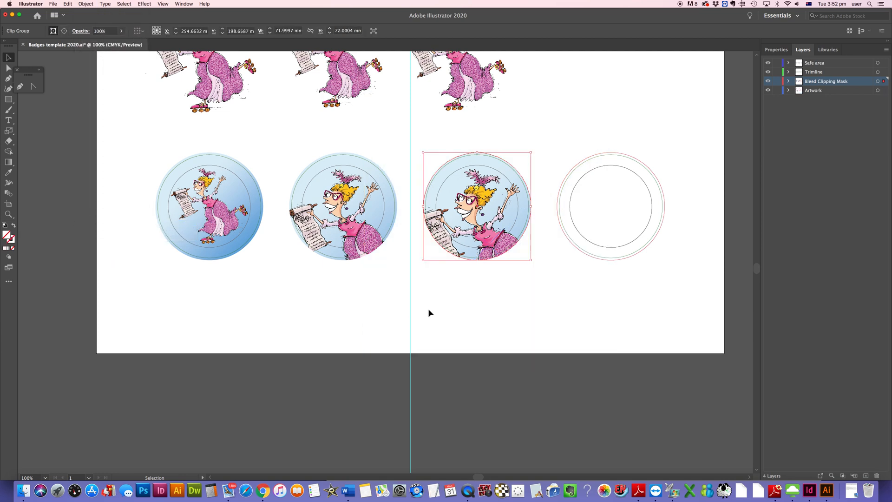
Step: Deselect everything and place one more copy of the linked file Ko8 p9_white bgd.psd on the artboard
{"action": "left_click", "coordinate": [437, 300]}
{"action": "left_click_drag", "start_coordinate": [531, 145], "coordinate": [502, 246]}
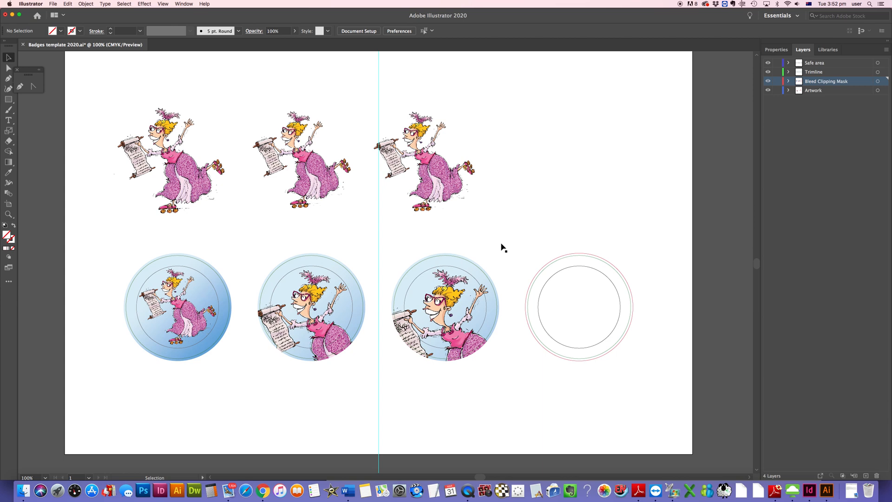
{"action": "left_click", "coordinate": [502, 244]}
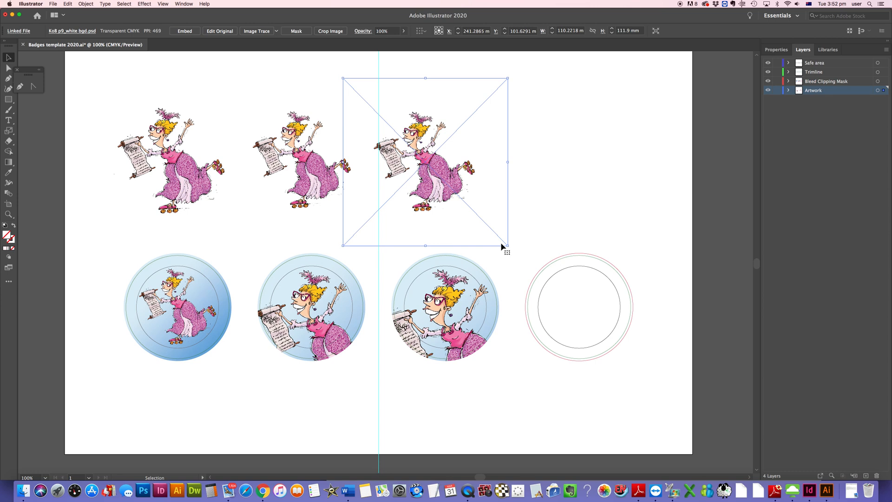
{"action": "left_click", "coordinate": [554, 211]}
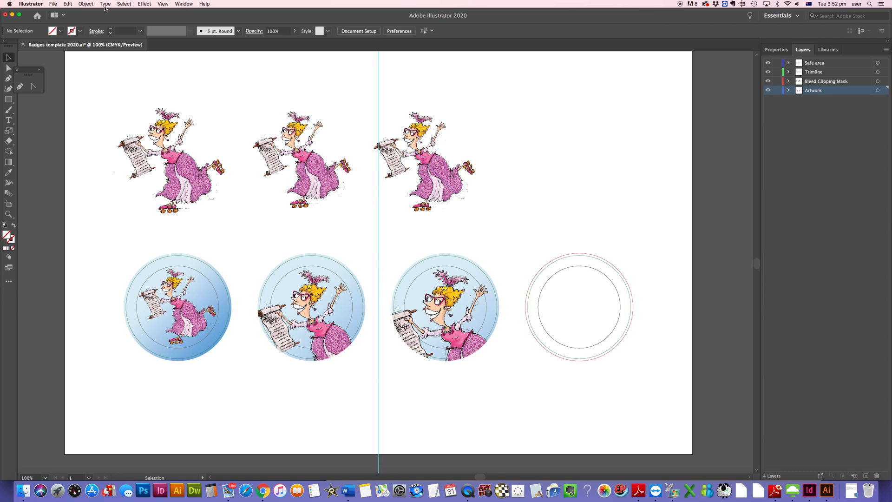
{"action": "left_click", "coordinate": [53, 4]}
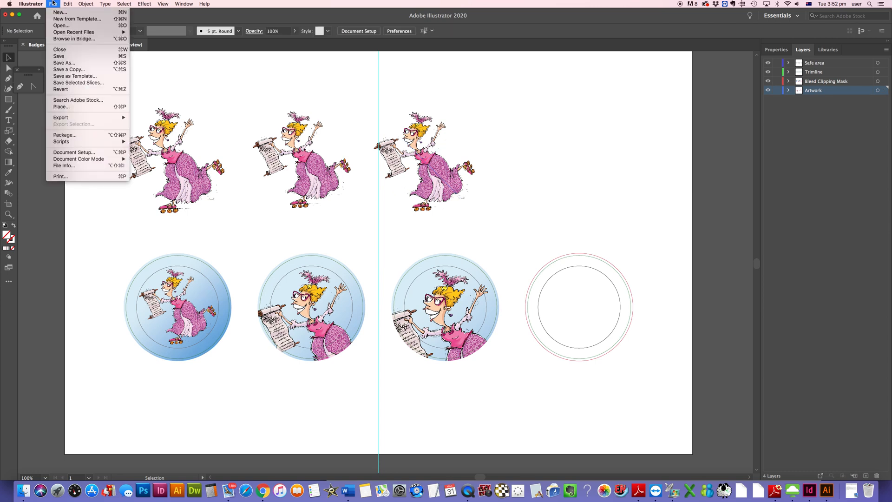
{"action": "left_click", "coordinate": [68, 107]}
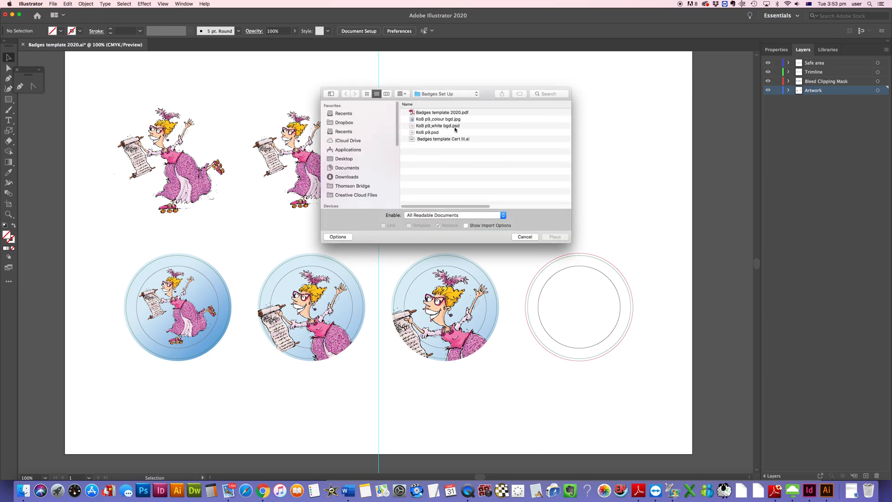
{"action": "left_click", "coordinate": [448, 126]}
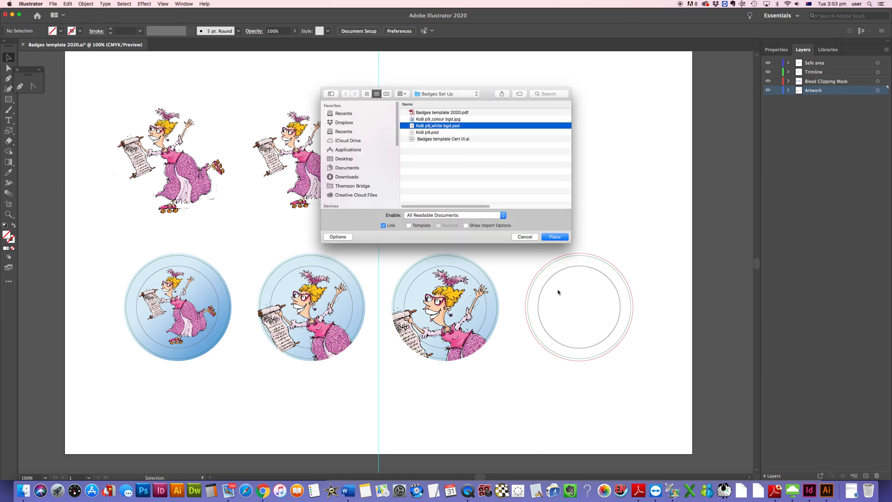
{"action": "left_click", "coordinate": [555, 237]}
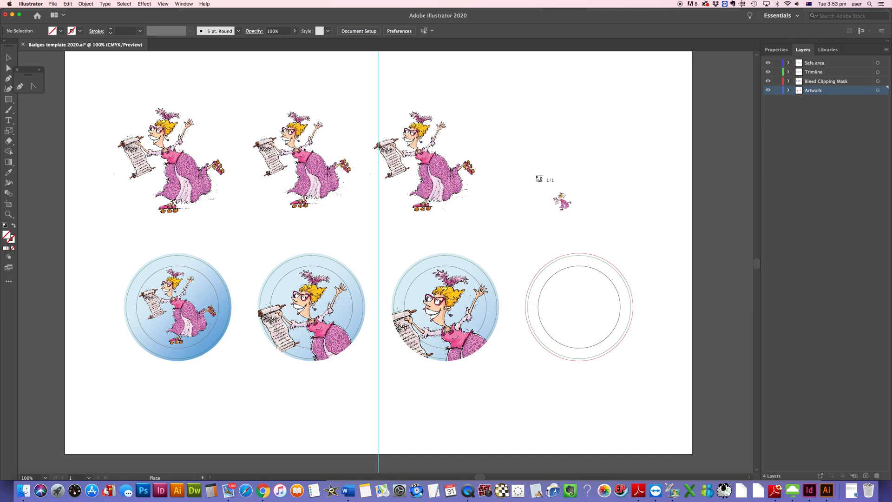
{"action": "left_click", "coordinate": [523, 138]}
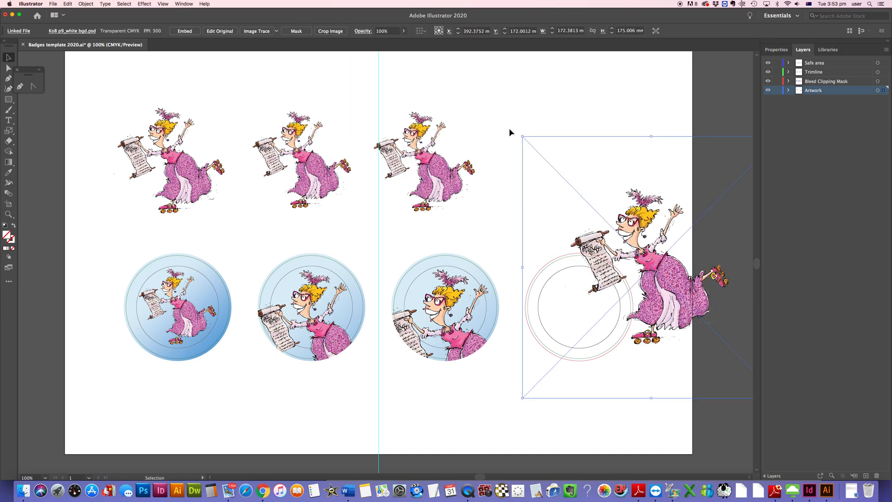
Step: Scale the new white-background image to about 114 mm and move it to the end of the top row
{"action": "left_click_drag", "start_coordinate": [524, 140], "coordinate": [595, 210]}
{"action": "left_click_drag", "start_coordinate": [677, 281], "coordinate": [563, 152]}
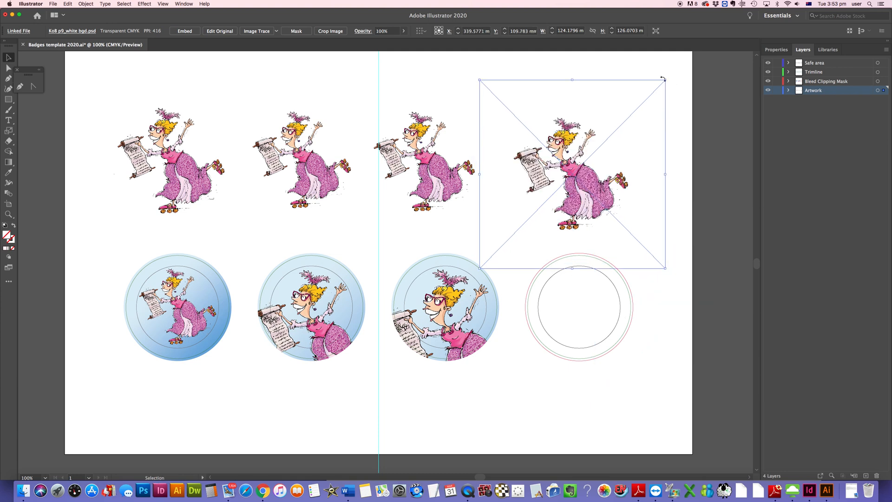
{"action": "left_click_drag", "start_coordinate": [666, 80], "coordinate": [649, 96]}
{"action": "left_click_drag", "start_coordinate": [580, 195], "coordinate": [578, 179]}
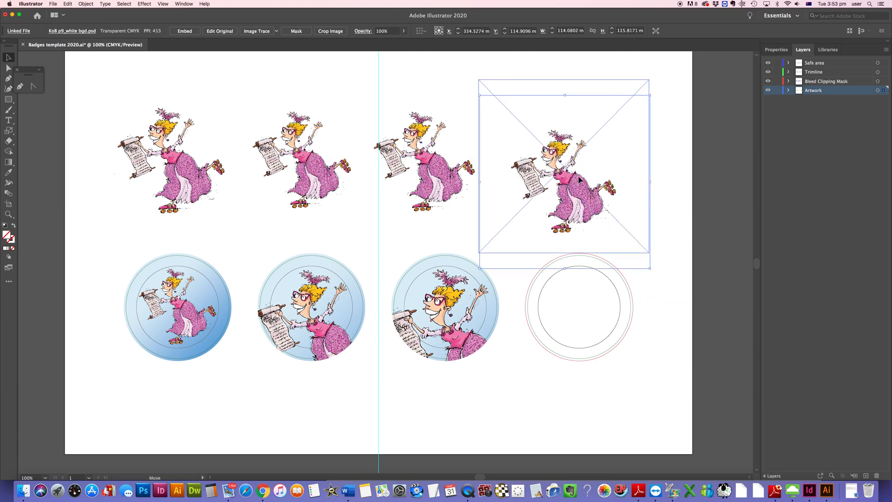
{"action": "left_click", "coordinate": [81, 65]}
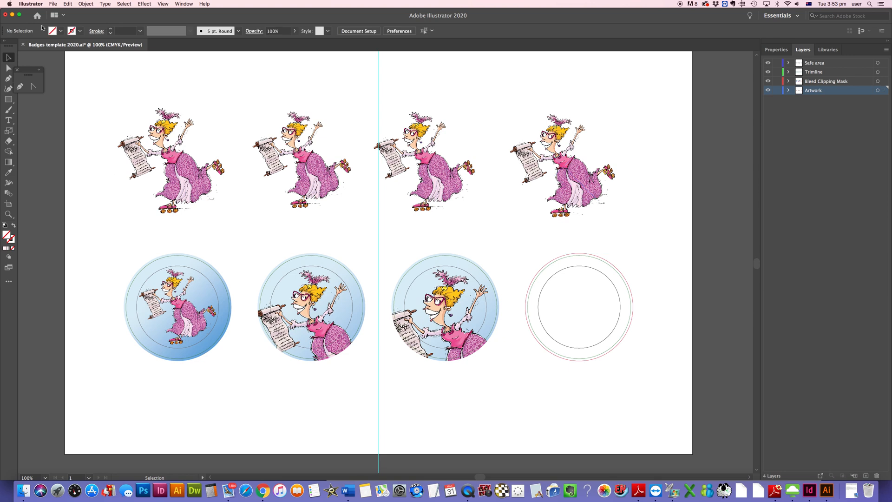
Step: Place another copy of the linked file Ko8 p9_colour bgd.jpg onto the artboard
{"action": "left_click", "coordinate": [53, 4]}
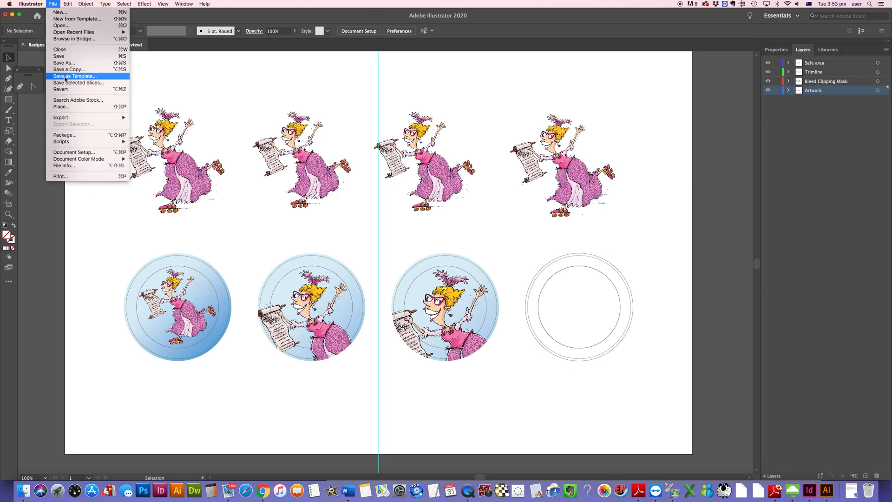
{"action": "left_click", "coordinate": [66, 107]}
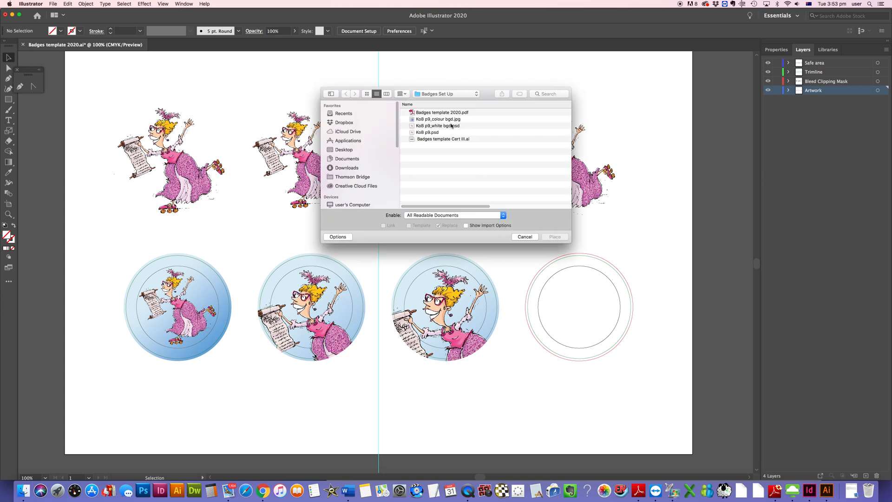
{"action": "left_click", "coordinate": [449, 120]}
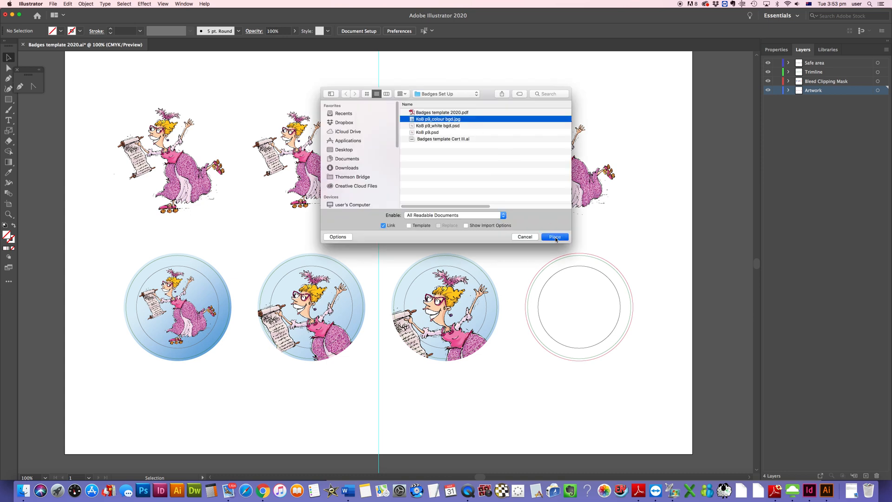
{"action": "left_click", "coordinate": [555, 237]}
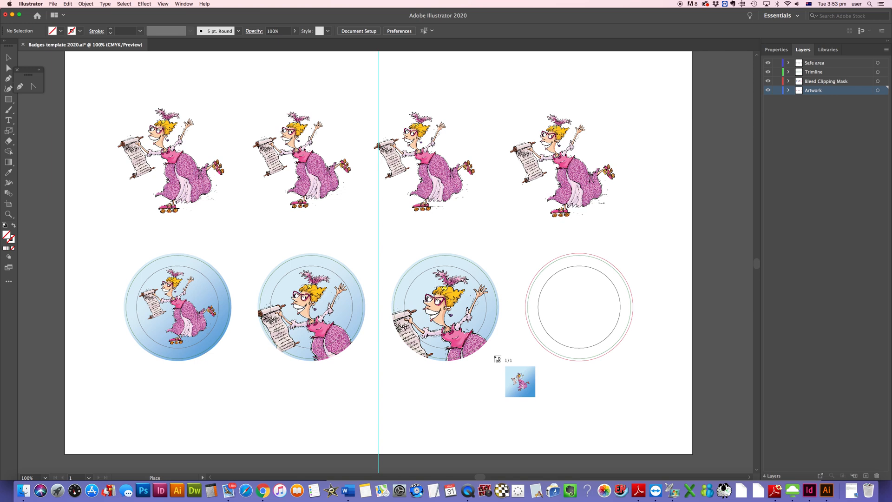
{"action": "left_click", "coordinate": [494, 356]}
Step: Move the colour-background image over the fourth badge and scale it to about 83 mm
{"action": "left_click_drag", "start_coordinate": [560, 409], "coordinate": [554, 292]}
{"action": "left_click_drag", "start_coordinate": [692, 316], "coordinate": [657, 278]}
{"action": "left_click_drag", "start_coordinate": [607, 368], "coordinate": [586, 333]}
{"action": "left_click_drag", "start_coordinate": [510, 371], "coordinate": [518, 363]}
{"action": "left_click_drag", "start_coordinate": [586, 320], "coordinate": [586, 329]}
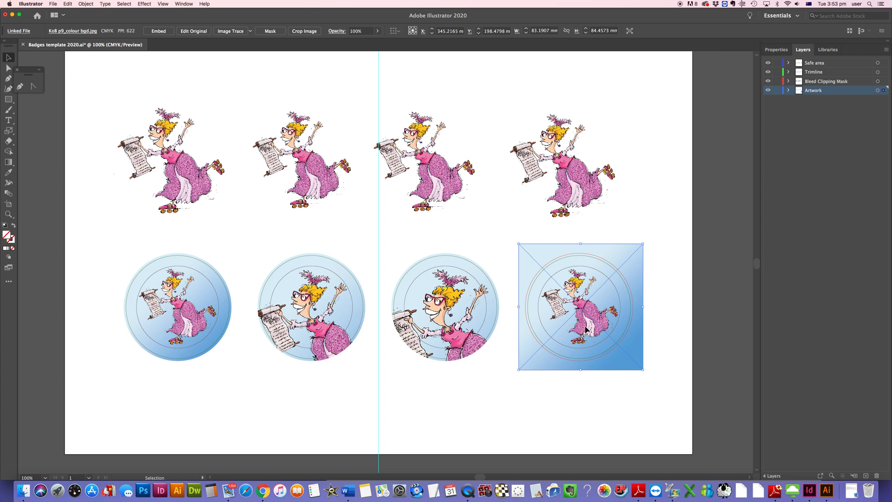
Step: Select the fourth bleed circle together with the colour image and make a clipping mask
{"action": "left_click", "coordinate": [591, 230]}
{"action": "left_click", "coordinate": [599, 261]}
{"action": "left_click", "coordinate": [591, 247], "text": "shift"}
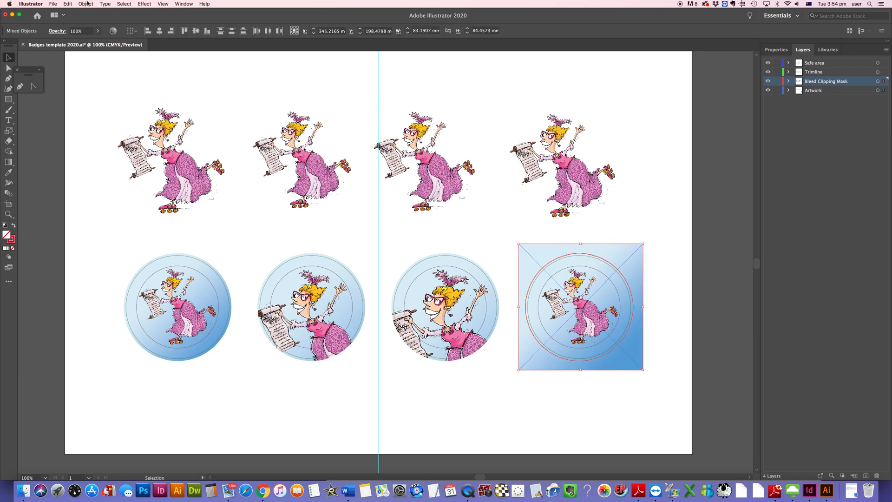
{"action": "left_click", "coordinate": [89, 5]}
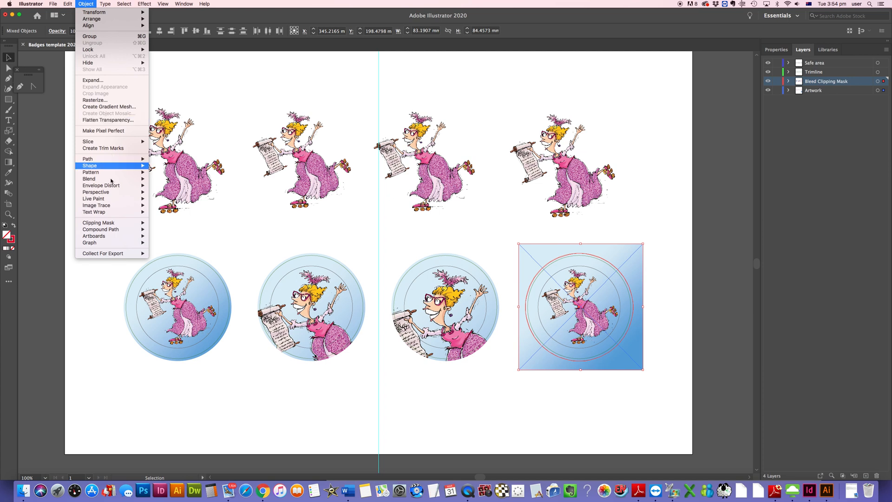
{"action": "mouse_move", "coordinate": [117, 223]}
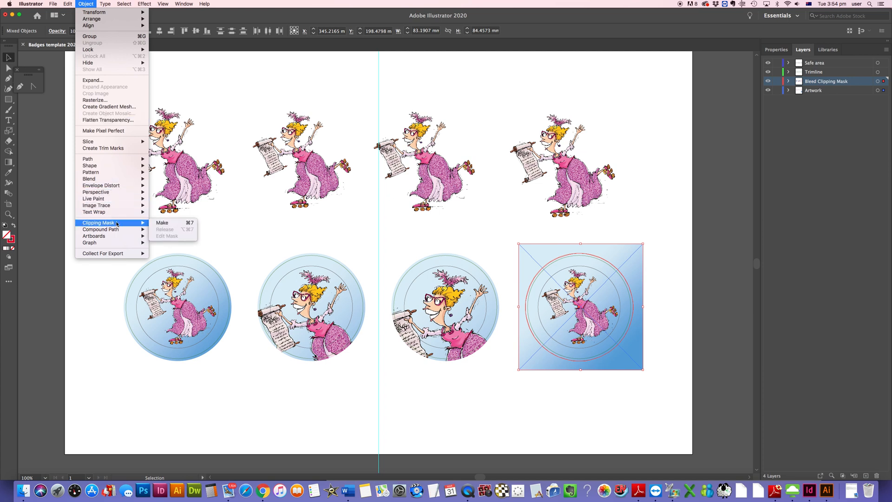
{"action": "left_click", "coordinate": [172, 224]}
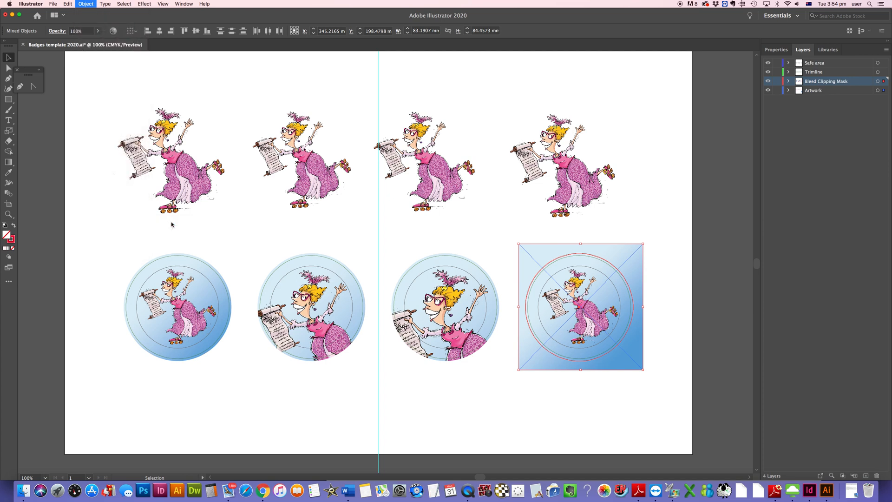
{"action": "left_click", "coordinate": [427, 442]}
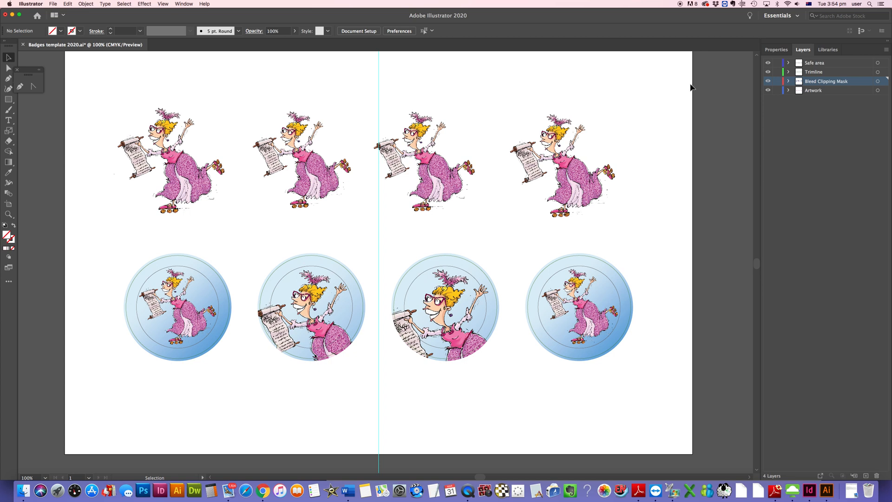
Step: Hide the Safe area and Trimline layers to preview the finished badges
{"action": "left_click", "coordinate": [768, 63]}
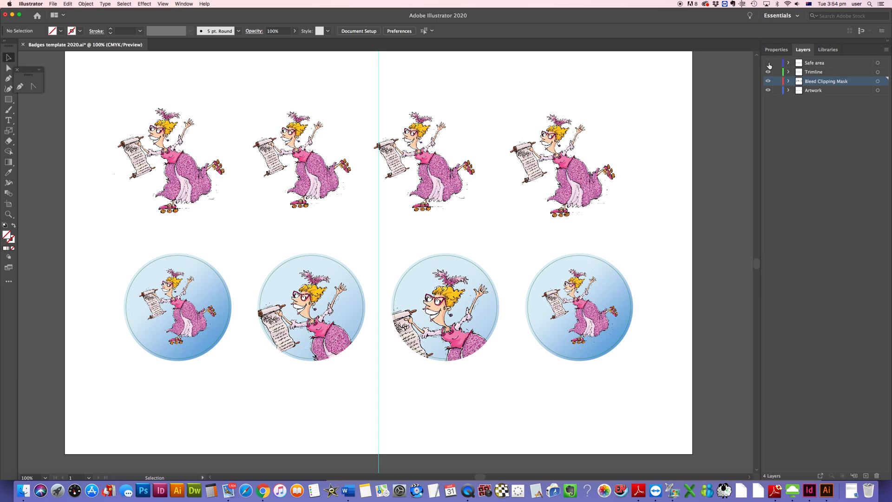
{"action": "left_click", "coordinate": [768, 63]}
{"action": "left_click", "coordinate": [768, 64]}
{"action": "left_click", "coordinate": [769, 63]}
{"action": "left_click", "coordinate": [768, 63]}
Step: Save the document, continuing past the legacy format warning
{"action": "left_click", "coordinate": [49, 4]}
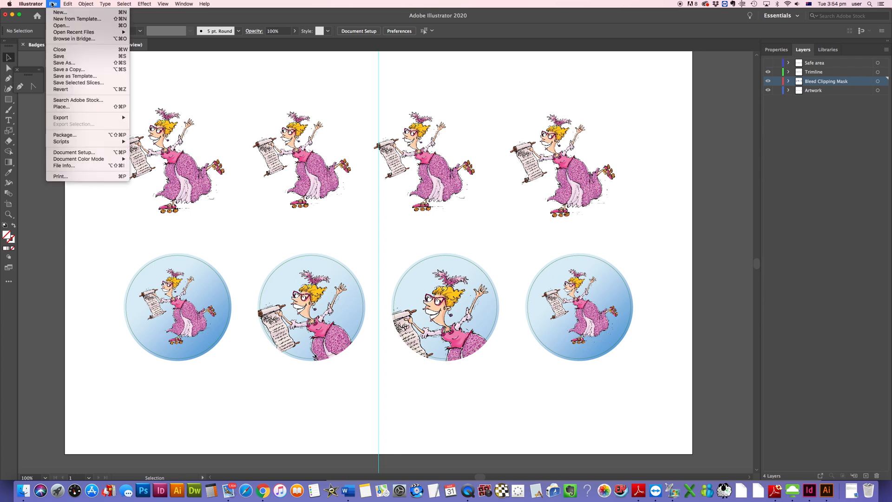
{"action": "left_click", "coordinate": [79, 57]}
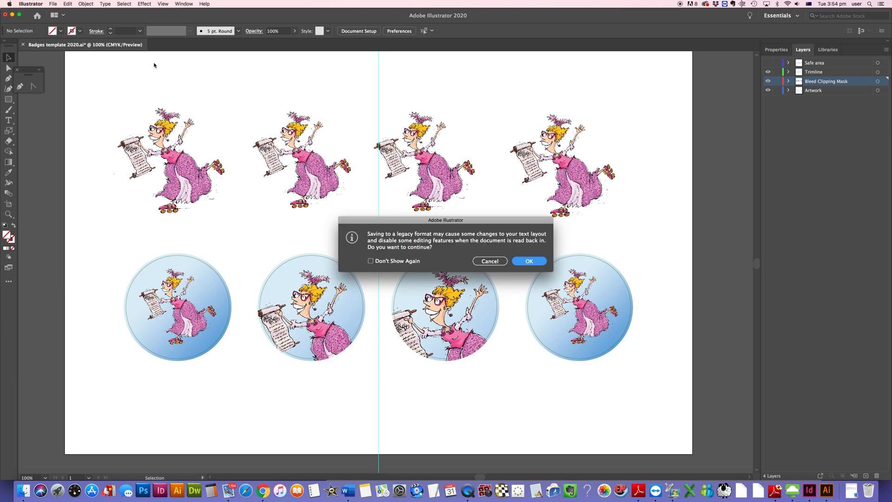
{"action": "left_click", "coordinate": [530, 263]}
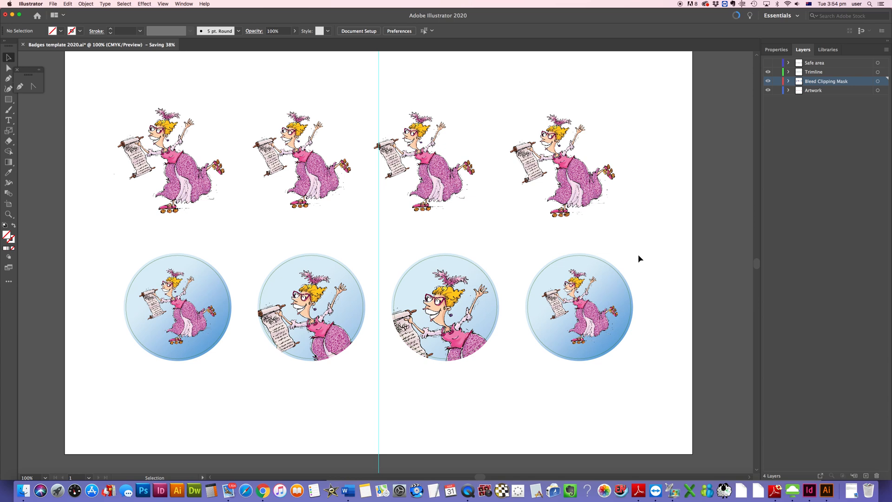
Step: Save the document as Adobe PDF format into the Badges Set Up folder, keeping the name Badges template 2020
{"action": "left_click", "coordinate": [56, 5]}
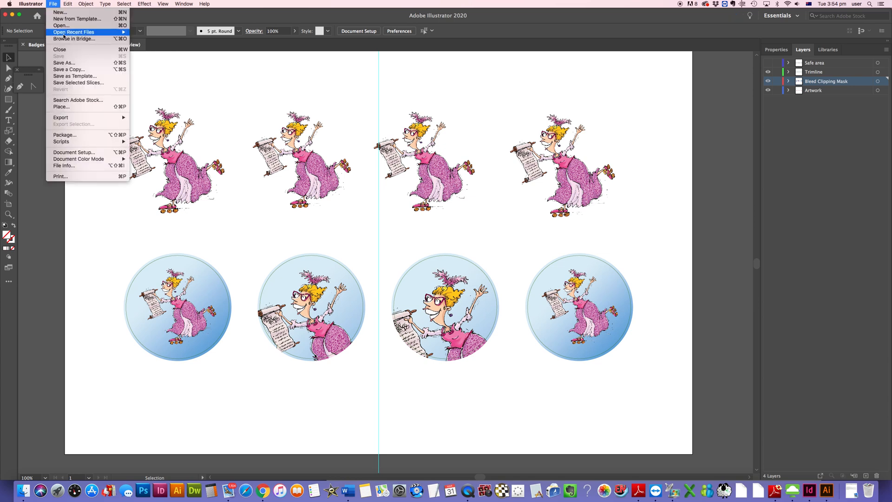
{"action": "left_click", "coordinate": [68, 63]}
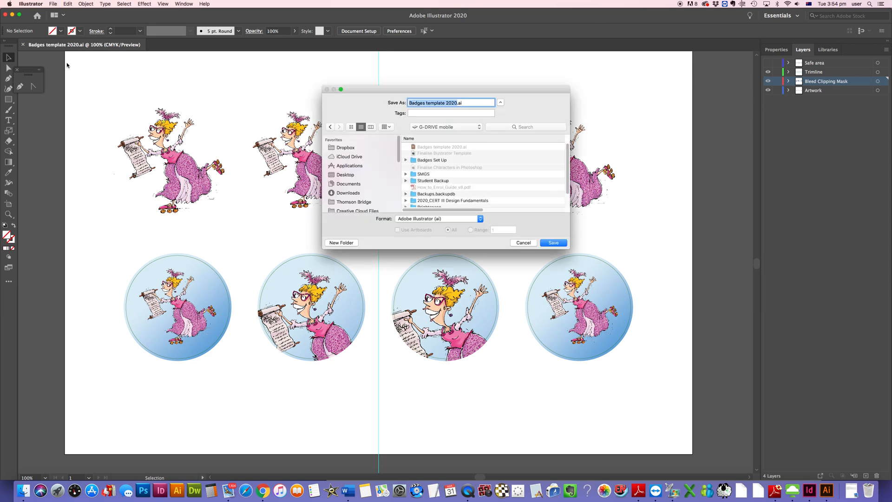
{"action": "double_click", "coordinate": [434, 160]}
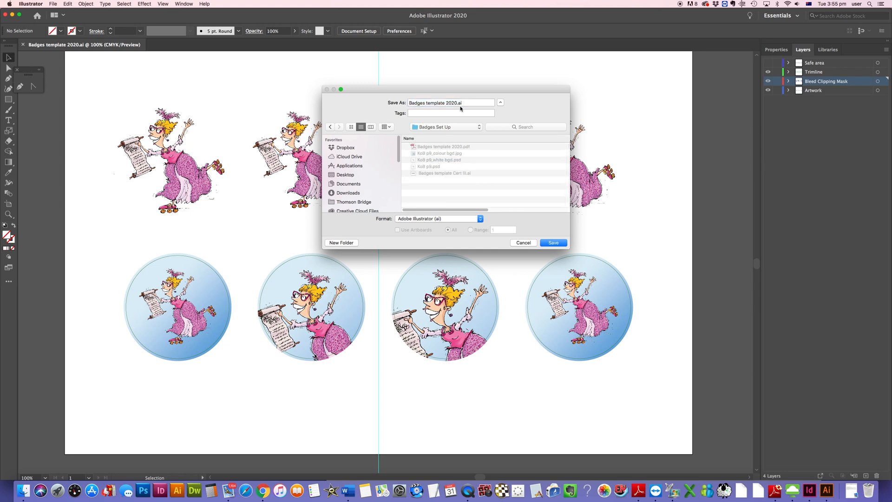
{"action": "left_click", "coordinate": [435, 219]}
{"action": "left_click", "coordinate": [434, 242]}
{"action": "left_click", "coordinate": [551, 245]}
Step: Choose the [Press Quality] Adobe PDF preset and save the PDF
{"action": "left_click", "coordinate": [505, 136]}
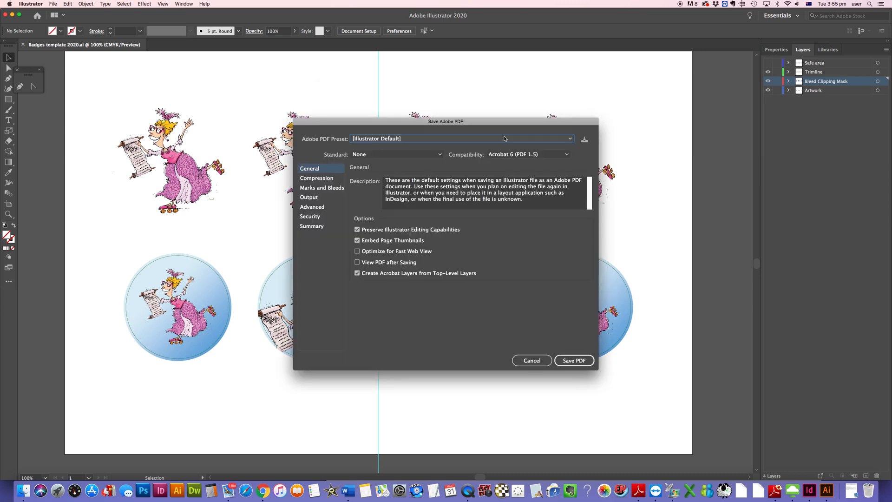
{"action": "left_click", "coordinate": [396, 139]}
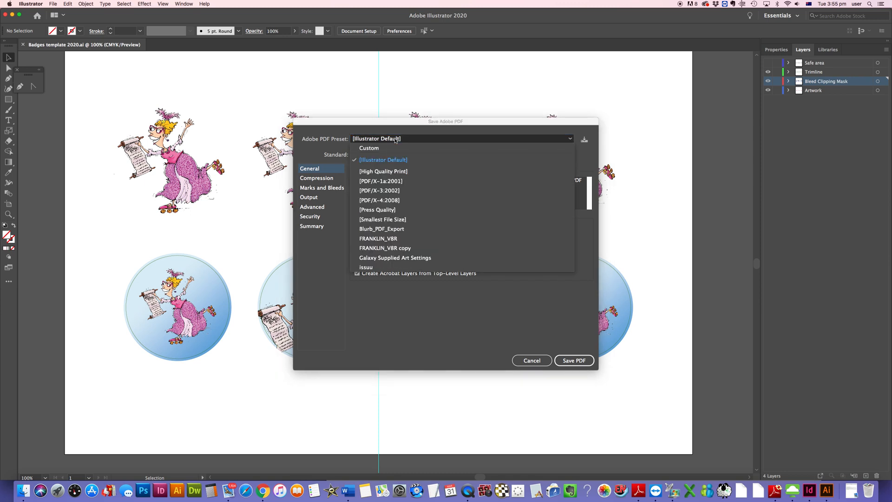
{"action": "left_click", "coordinate": [386, 210]}
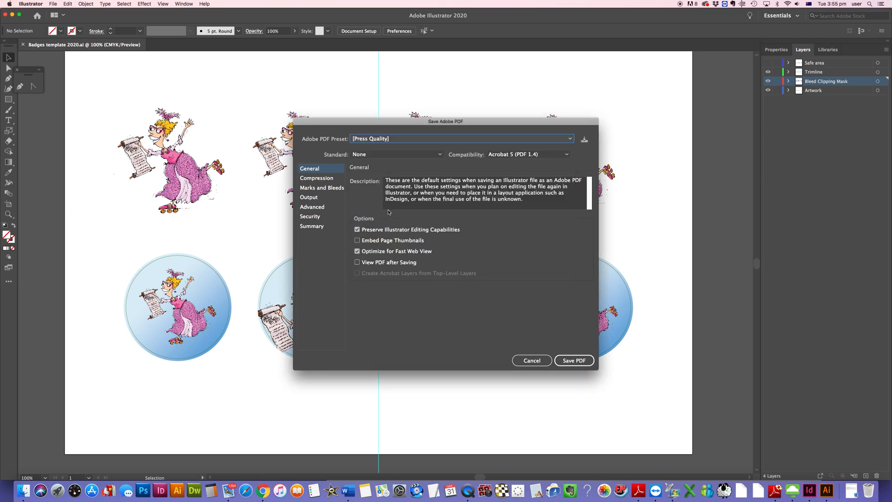
{"action": "left_click", "coordinate": [574, 361]}
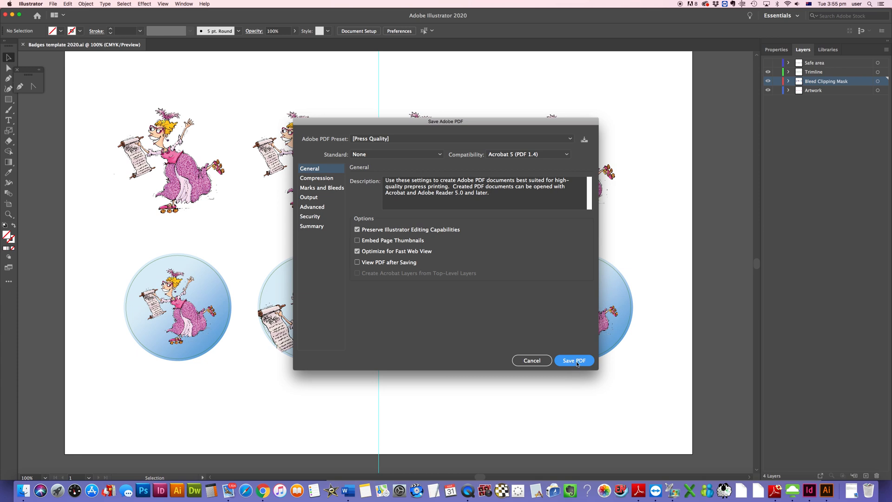
{"action": "left_click", "coordinate": [577, 365]}
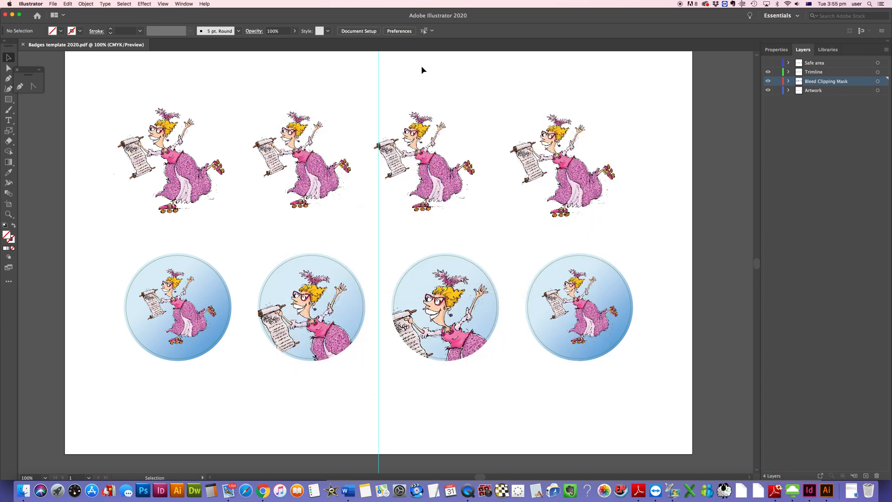
Step: Switch to Finder, open the Badges Set Up folder and select the Badges template 2020.pdf file
{"action": "left_click", "coordinate": [5, 16]}
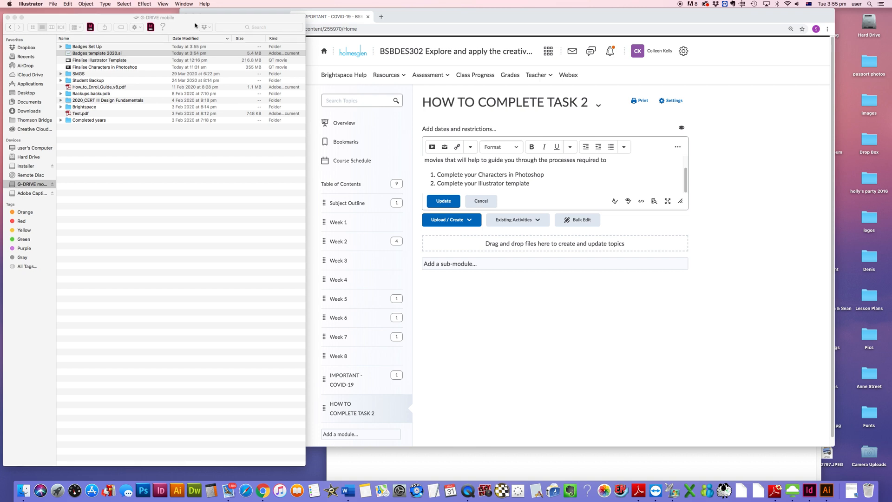
{"action": "left_click_drag", "start_coordinate": [195, 26], "coordinate": [473, 22]}
{"action": "left_click", "coordinate": [365, 43]}
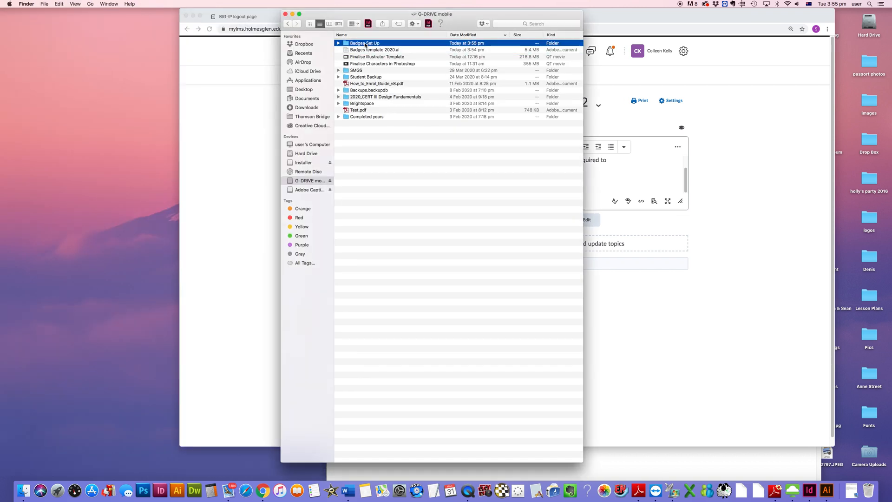
{"action": "double_click", "coordinate": [365, 43]}
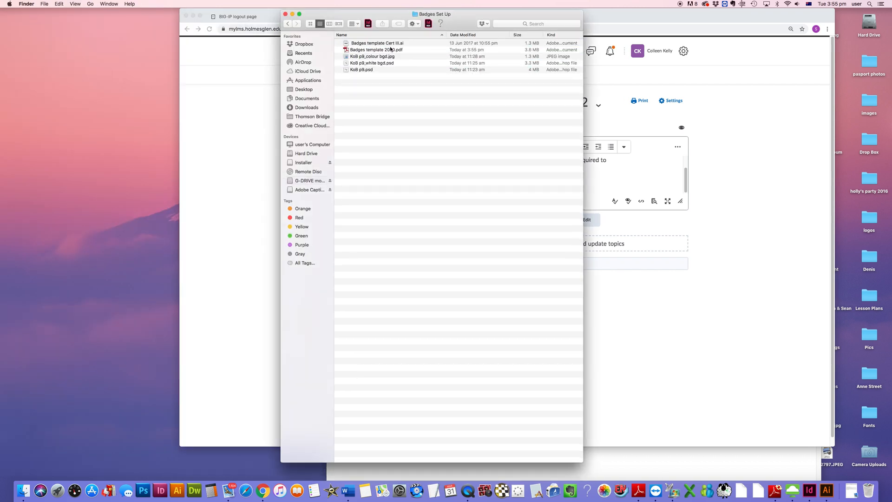
{"action": "left_click", "coordinate": [385, 52]}
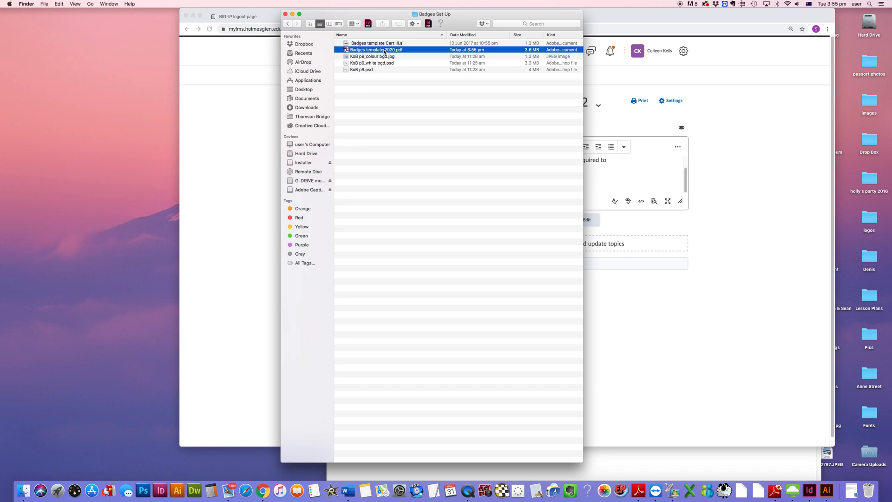